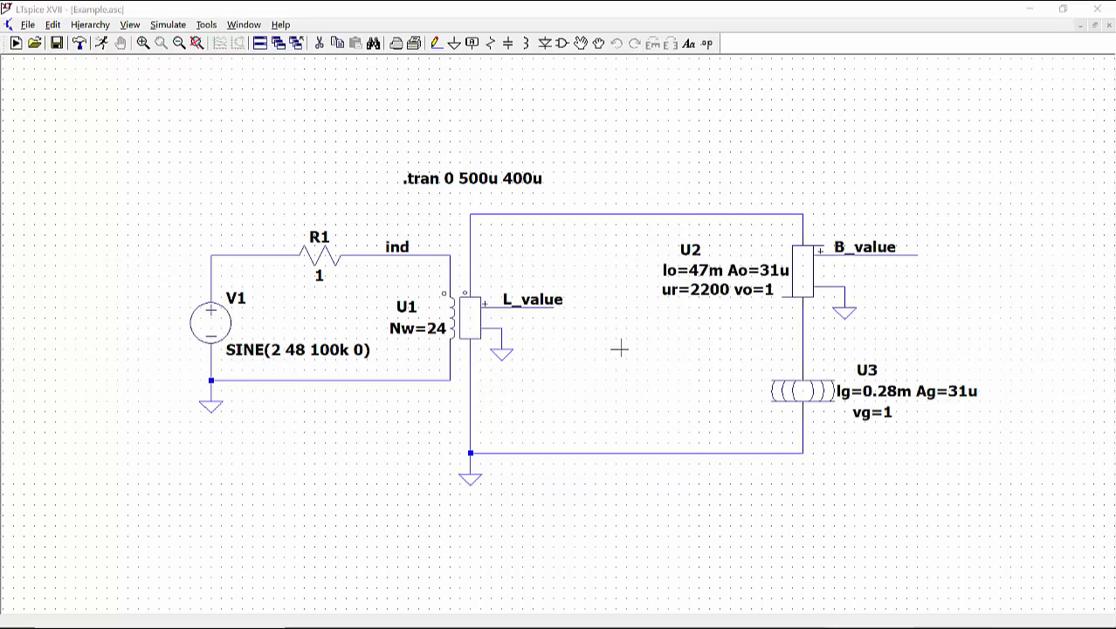
Step: Run the transient simulation and plot the voltage at the ind node
{"action": "left_click", "coordinate": [581, 43]}
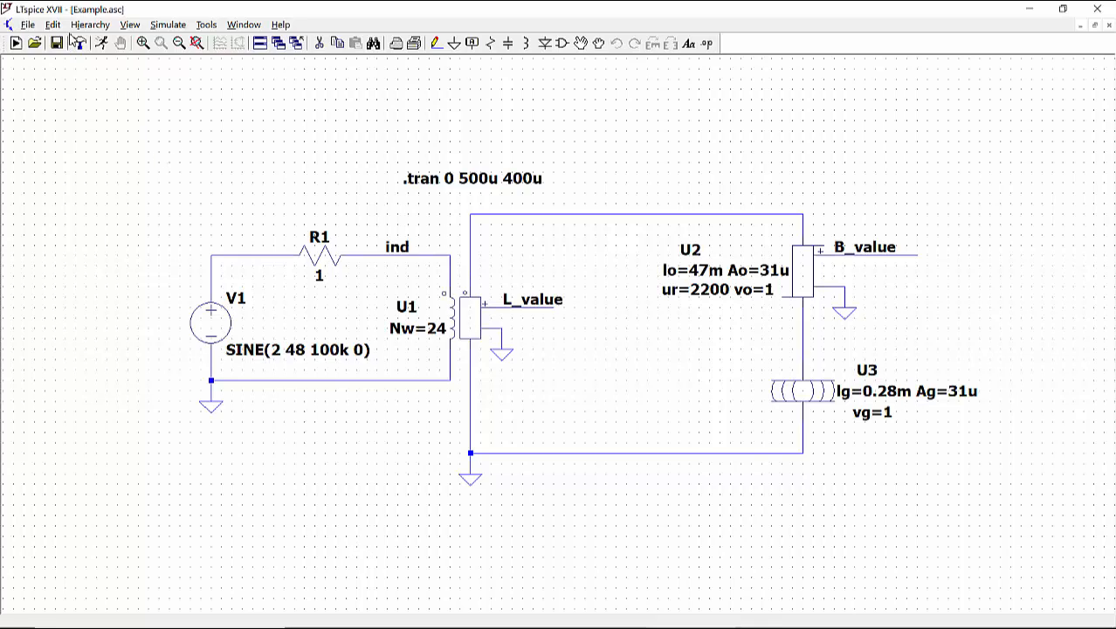
{"action": "left_click", "coordinate": [101, 43]}
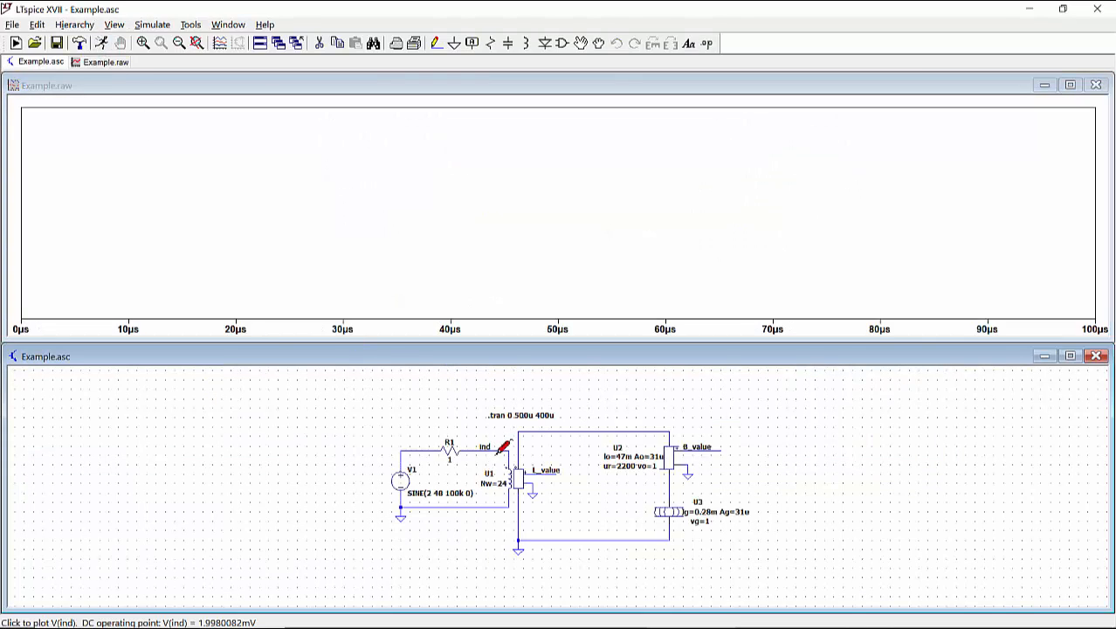
{"action": "scroll", "coordinate": [504, 446], "scroll_direction": "up", "scroll_amount": 3}
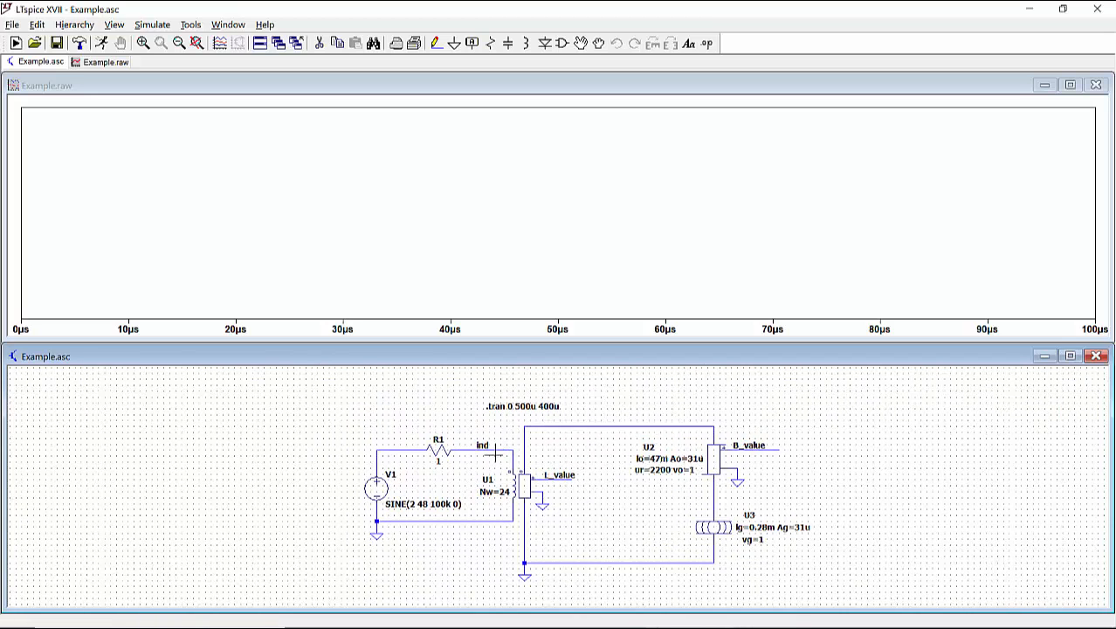
{"action": "scroll", "coordinate": [496, 451], "scroll_direction": "up", "scroll_amount": 1}
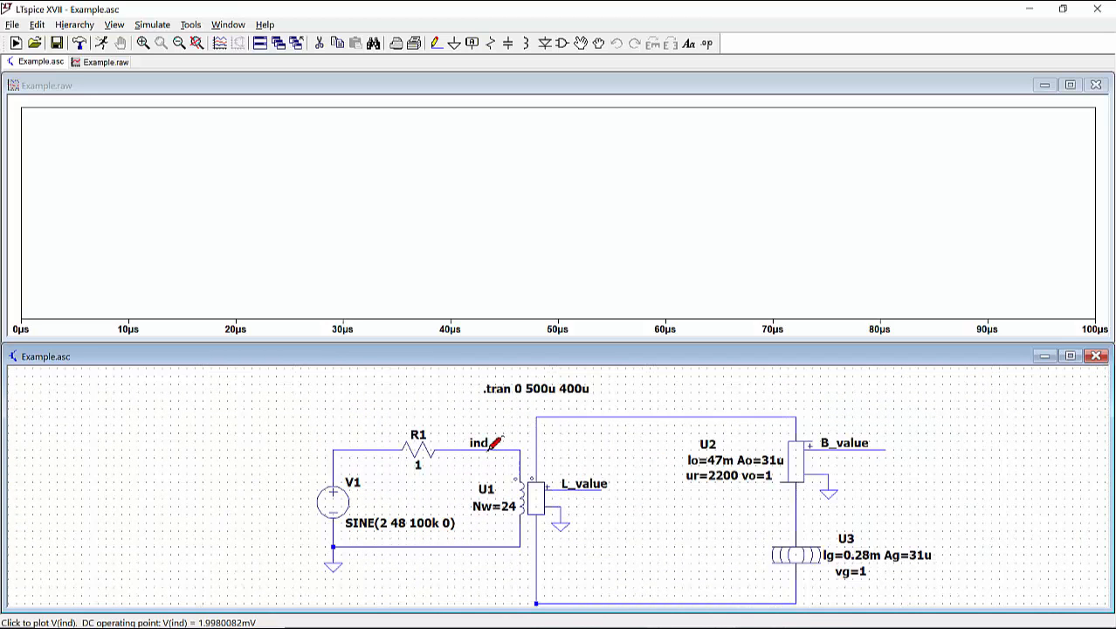
{"action": "left_click", "coordinate": [495, 443]}
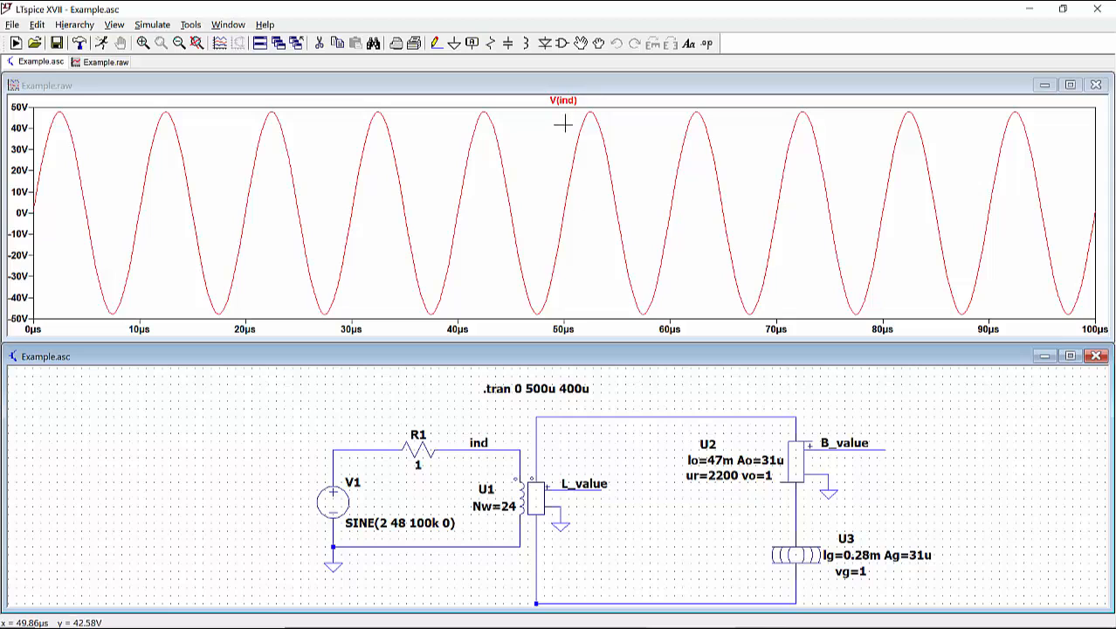
Step: Add a plot pane, move the V(ind) trace into it, and plot the current through R1 in the emptied pane
{"action": "right_click", "coordinate": [546, 189]}
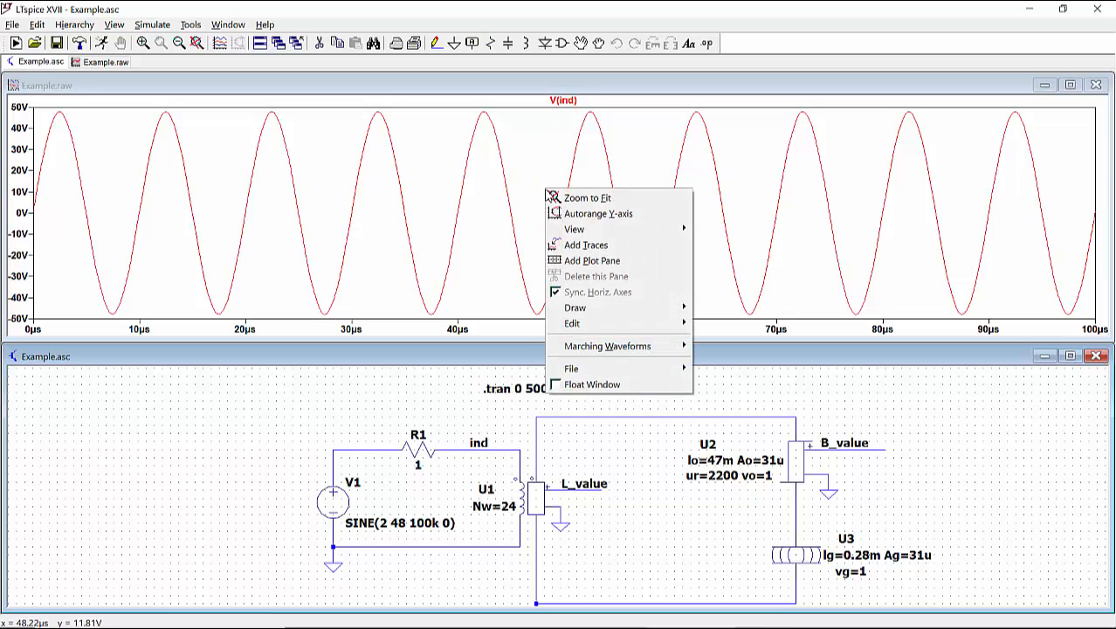
{"action": "left_click", "coordinate": [598, 260]}
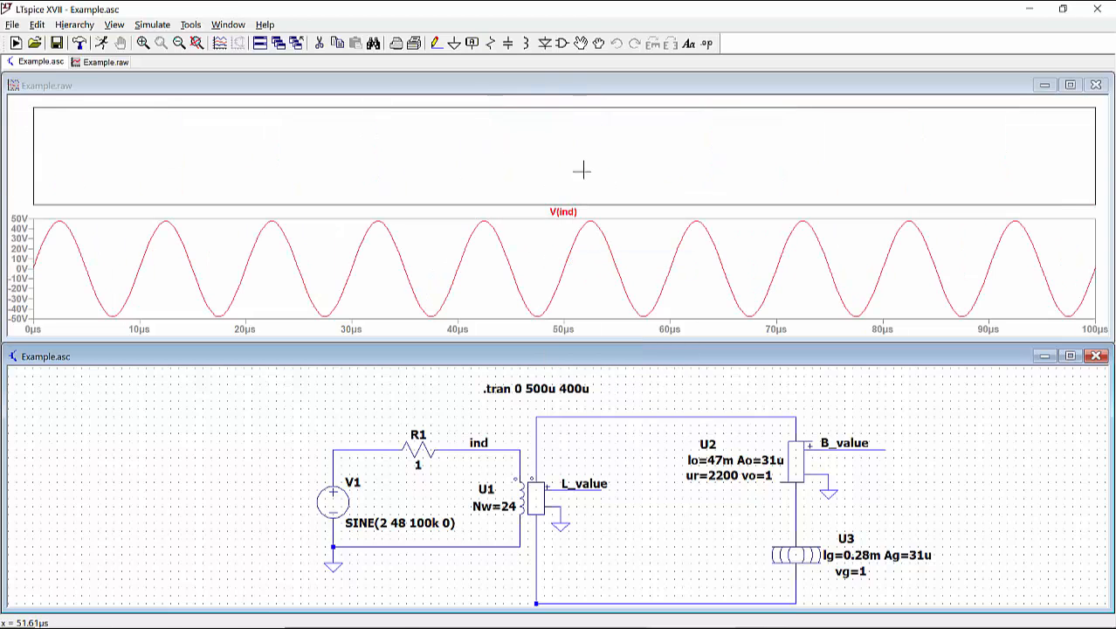
{"action": "mouse_move", "coordinate": [574, 213]}
{"action": "left_mouse_down"}
{"action": "mouse_move", "coordinate": [577, 142]}
{"action": "mouse_move", "coordinate": [573, 162]}
{"action": "left_mouse_up"}
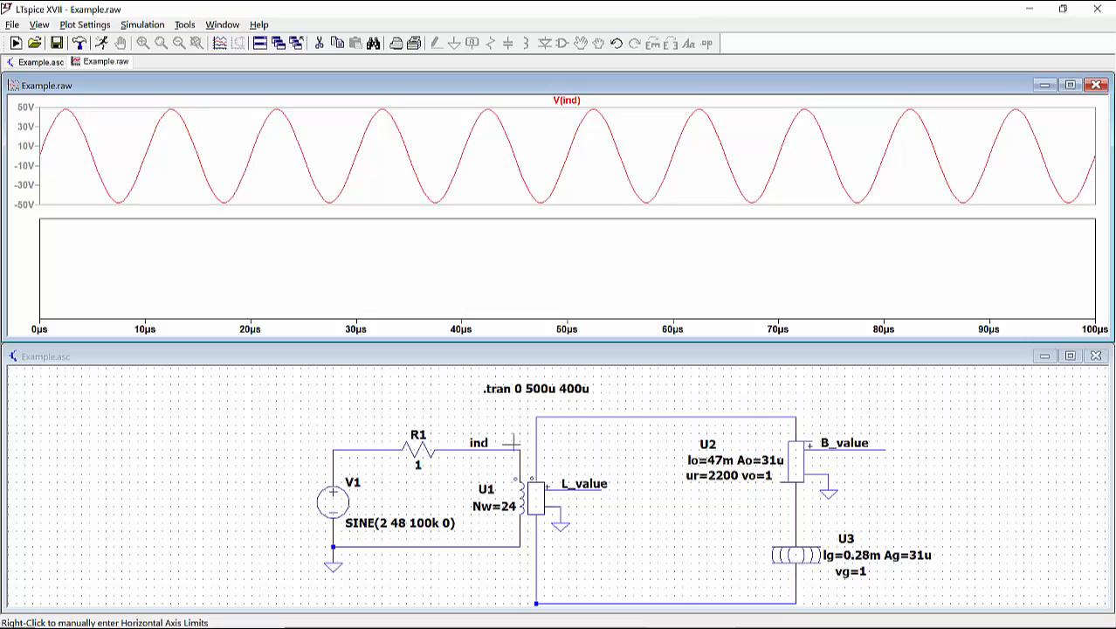
{"action": "left_click", "coordinate": [428, 400]}
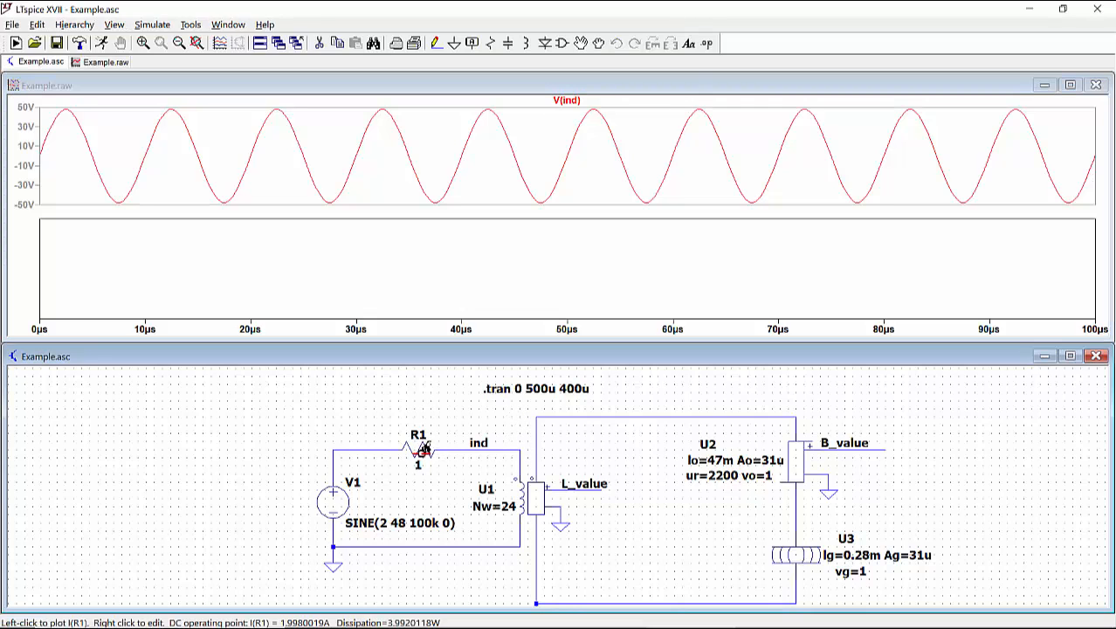
{"action": "left_click", "coordinate": [422, 449]}
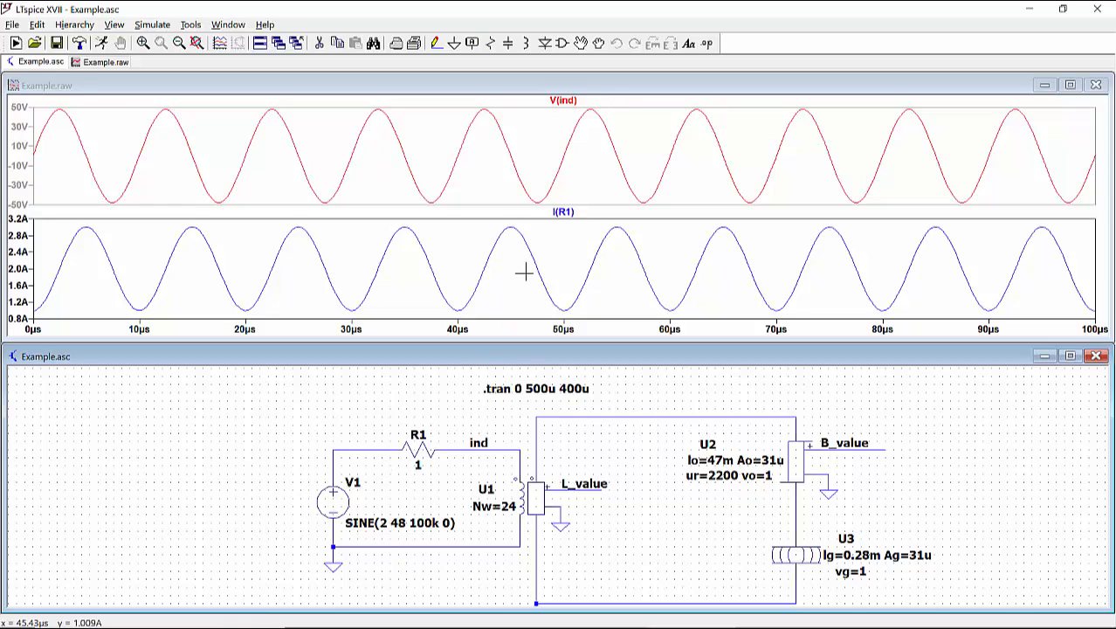
Step: Check the average of the I(R1) trace and measure its peak-to-peak ripple with two cursors at adjacent minimum and maximum
{"action": "left_click", "coordinate": [570, 213], "text": "ctrl"}
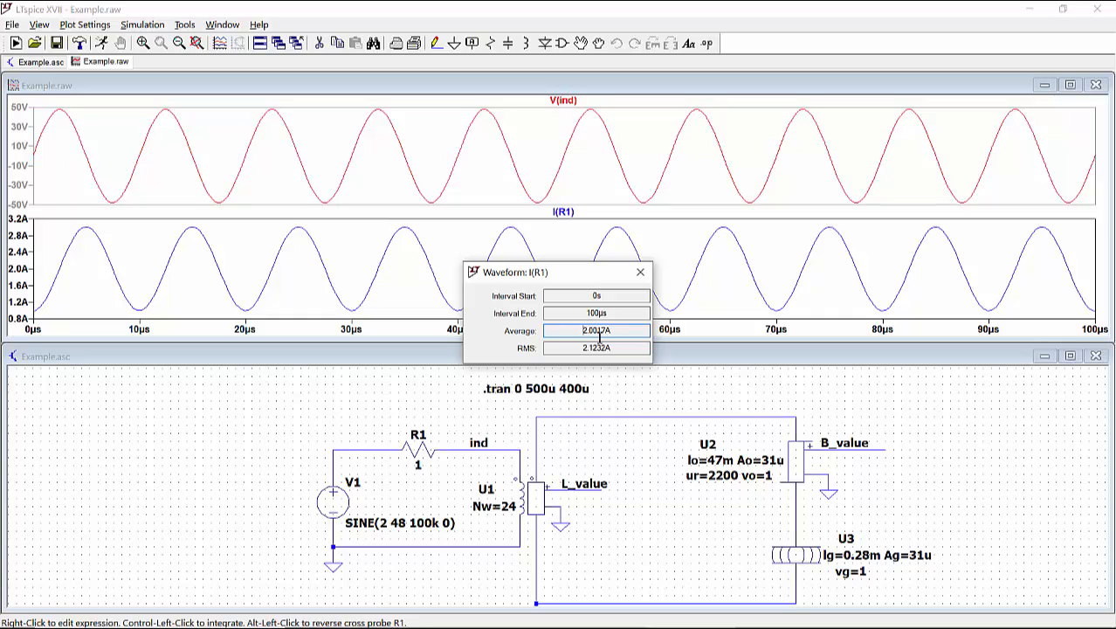
{"action": "left_click", "coordinate": [640, 272]}
{"action": "left_click", "coordinate": [566, 212]}
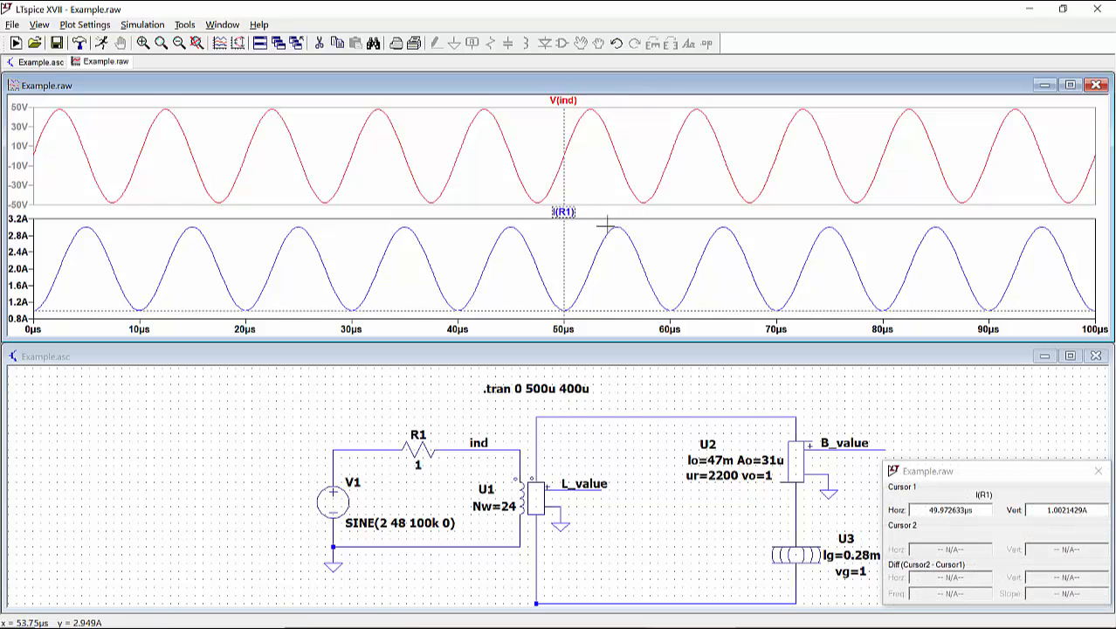
{"action": "left_click", "coordinate": [568, 213]}
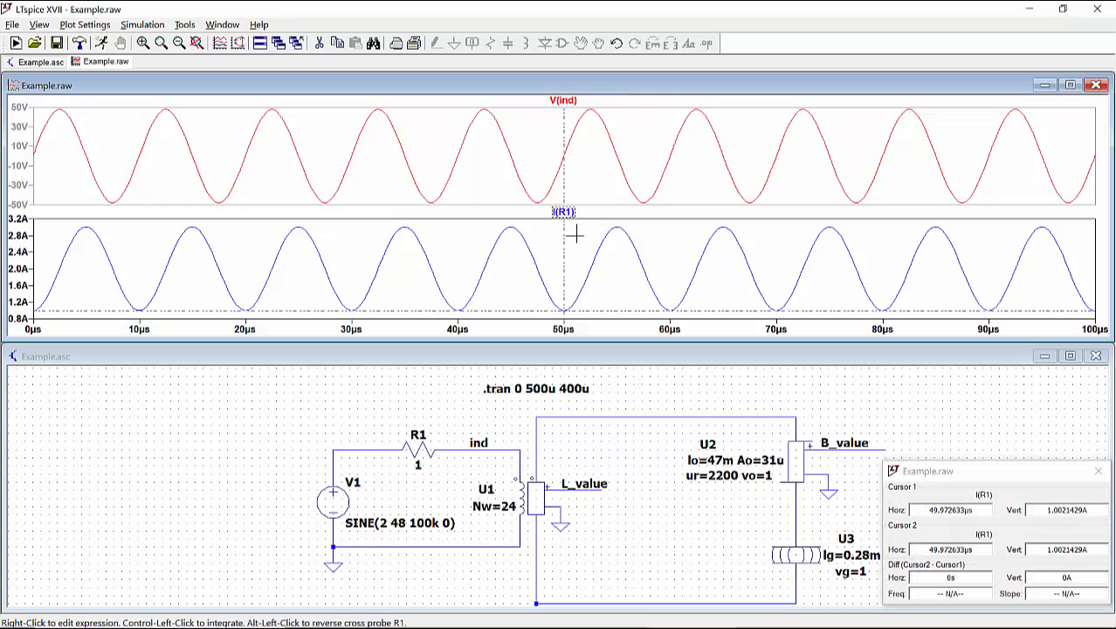
{"action": "left_click_drag", "start_coordinate": [566, 258], "coordinate": [619, 239]}
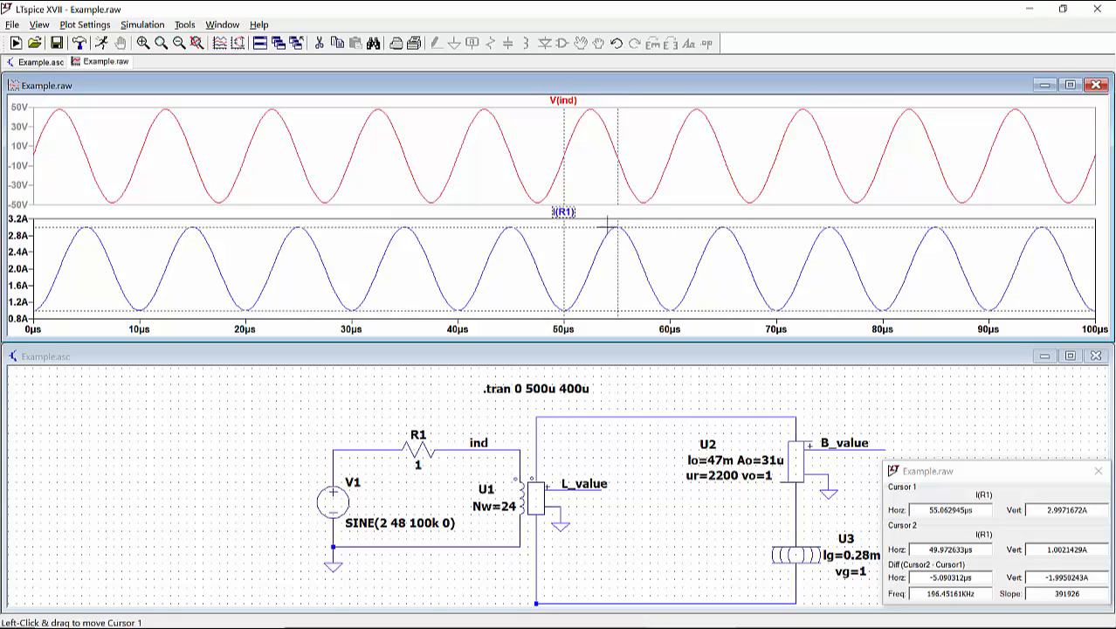
{"action": "left_click_drag", "start_coordinate": [961, 478], "coordinate": [919, 297]}
{"action": "left_click_drag", "start_coordinate": [1048, 397], "coordinate": [988, 396]}
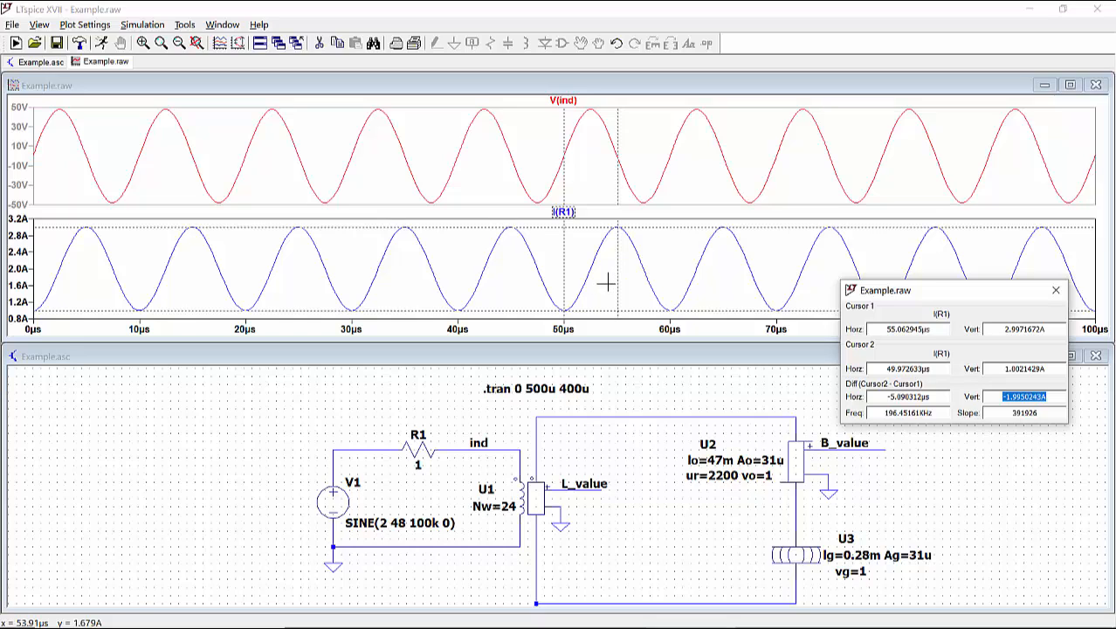
Step: Add another plot pane and plot the voltage at the B_value node in it
{"action": "left_click", "coordinate": [590, 173]}
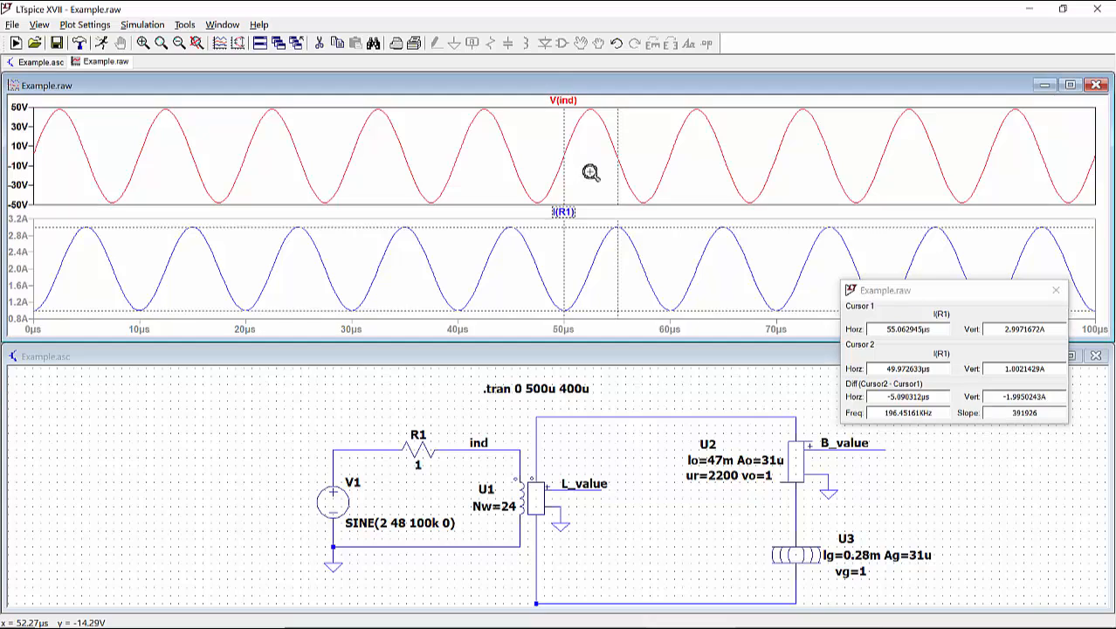
{"action": "right_click", "coordinate": [591, 172]}
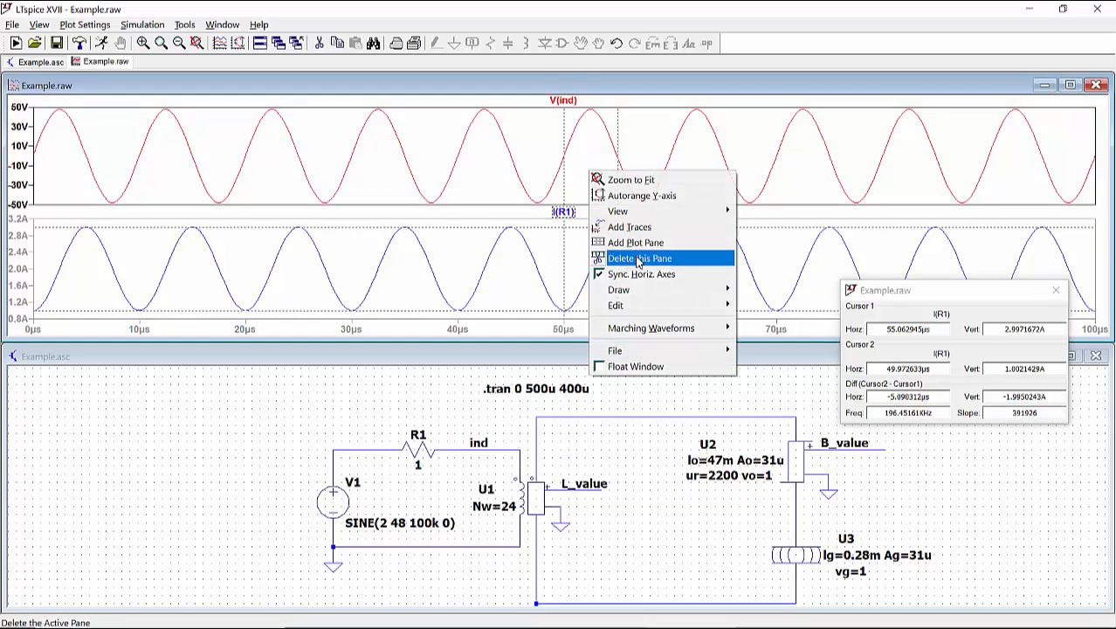
{"action": "left_click", "coordinate": [646, 249]}
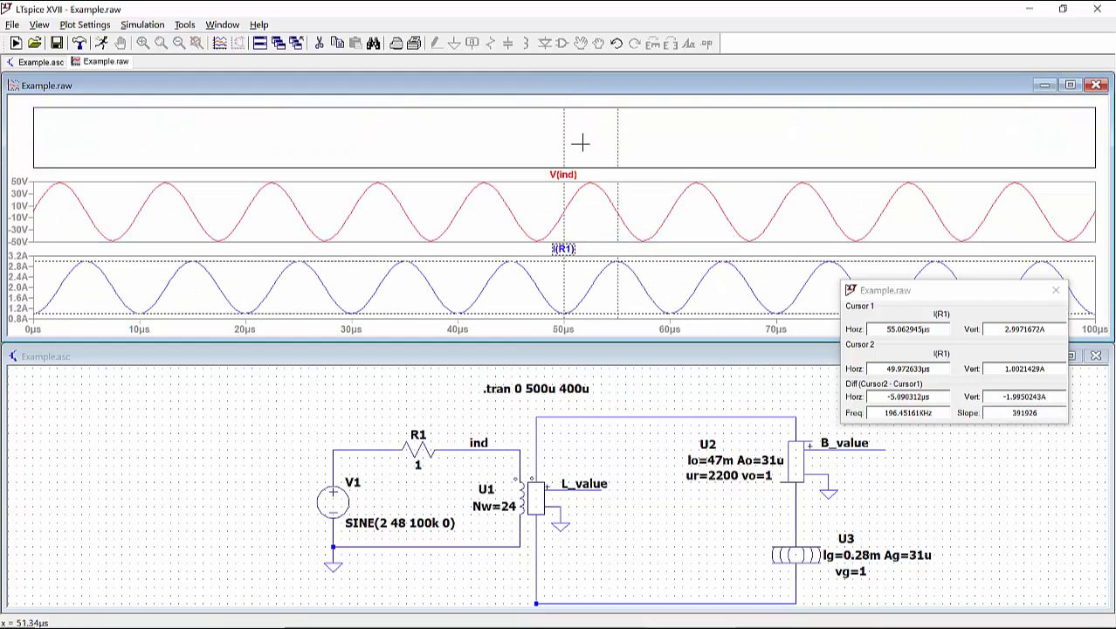
{"action": "left_click", "coordinate": [881, 451]}
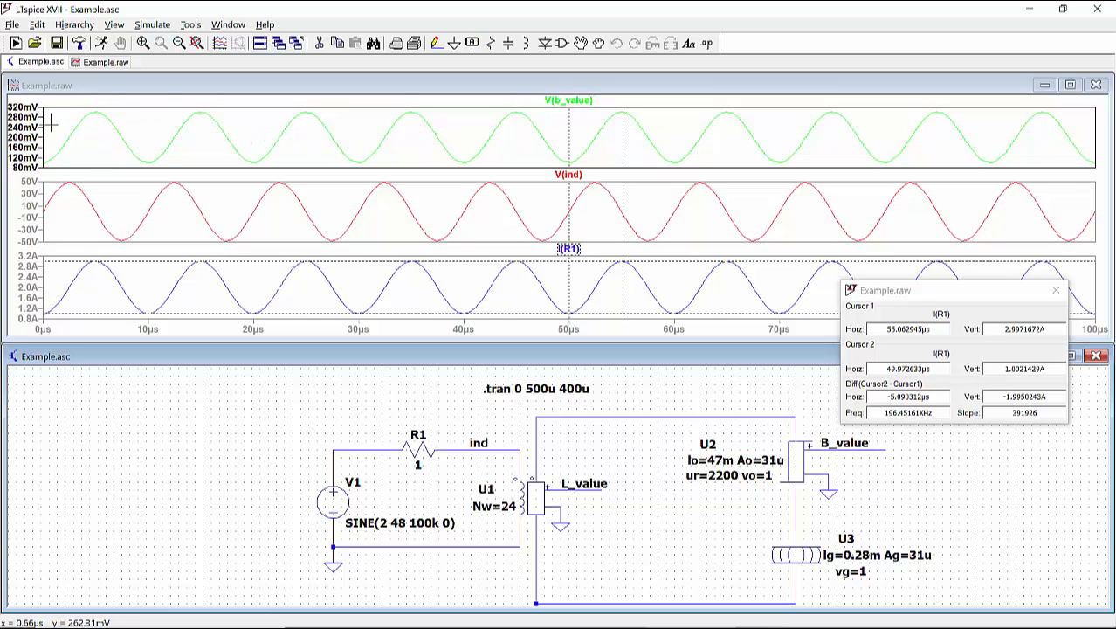
Step: Check the average of the V(b_value) trace and measure its peak-to-peak swing with both cursors attached
{"action": "left_click", "coordinate": [574, 102], "text": "ctrl"}
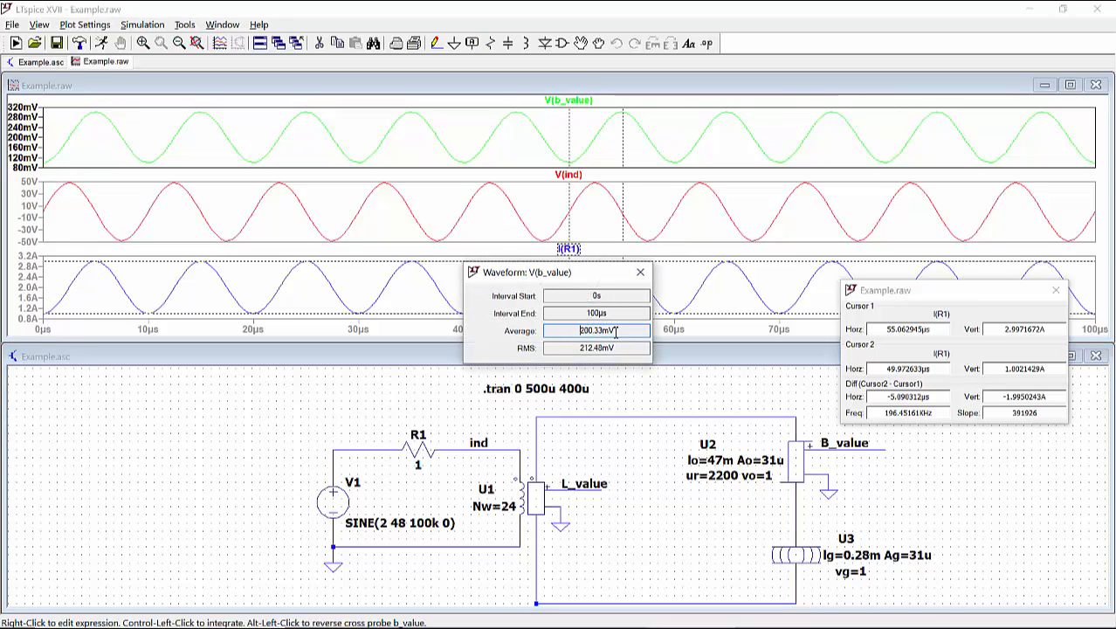
{"action": "left_click_drag", "start_coordinate": [617, 331], "coordinate": [577, 331]}
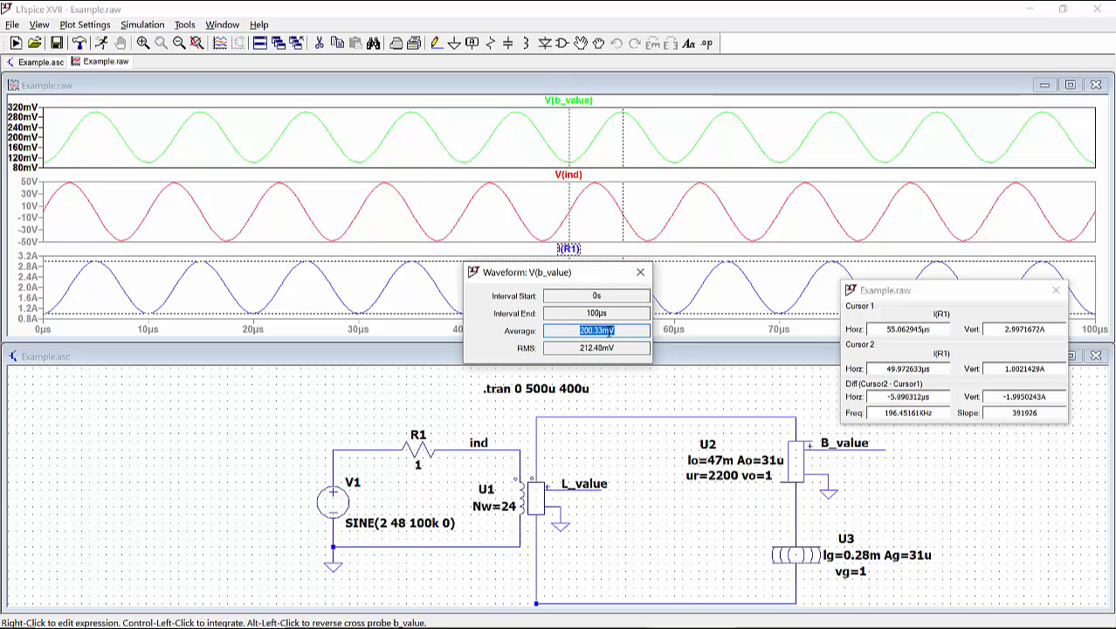
{"action": "left_click", "coordinate": [640, 276]}
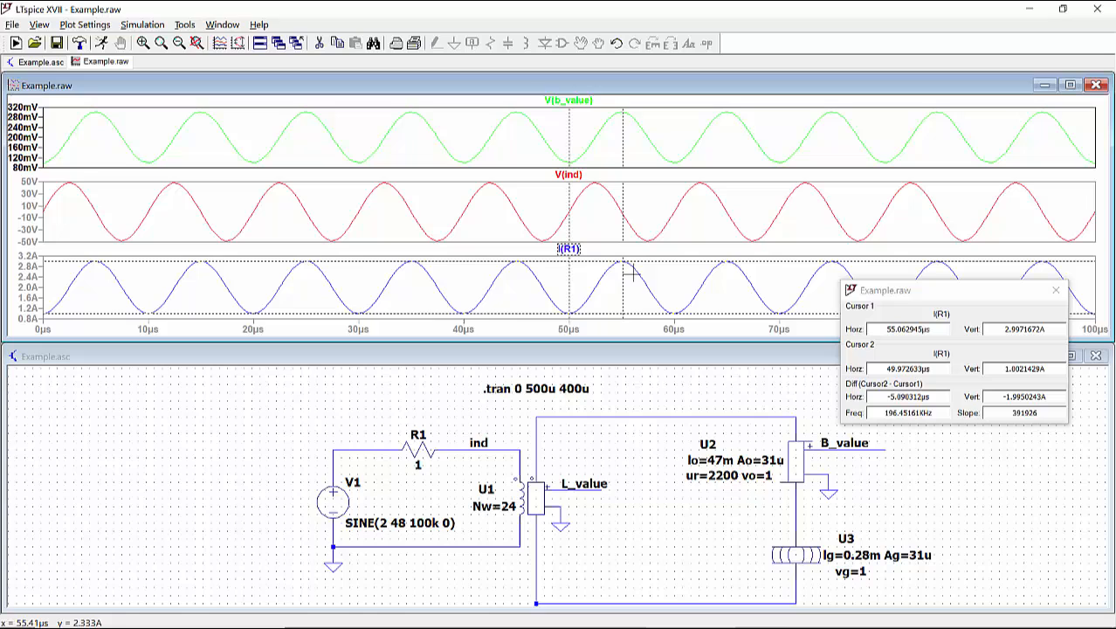
{"action": "left_click", "coordinate": [584, 102]}
{"action": "left_click", "coordinate": [583, 102]}
{"action": "left_click", "coordinate": [584, 102]}
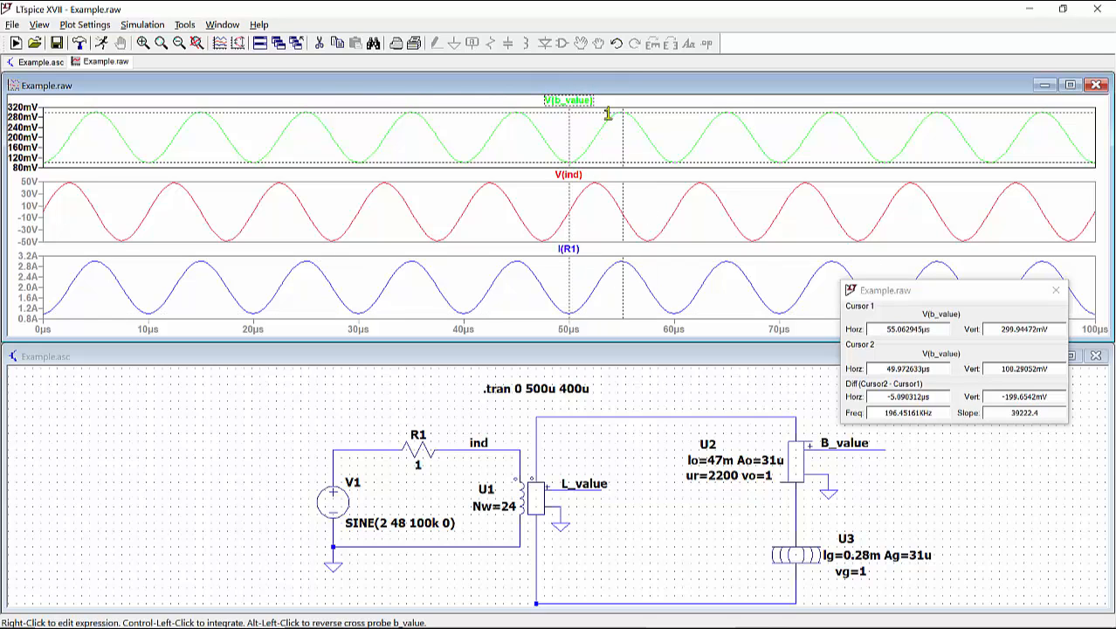
{"action": "left_click_drag", "start_coordinate": [961, 290], "coordinate": [927, 174]}
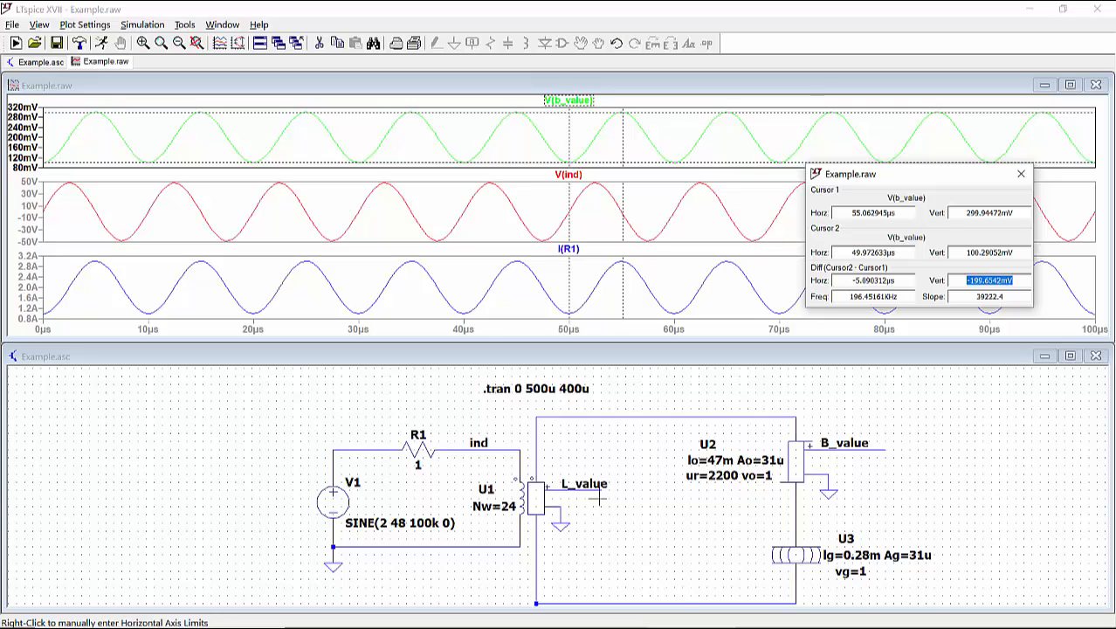
Step: Add a fourth plot pane and plot the voltage at the L_value node in it
{"action": "right_click", "coordinate": [524, 149]}
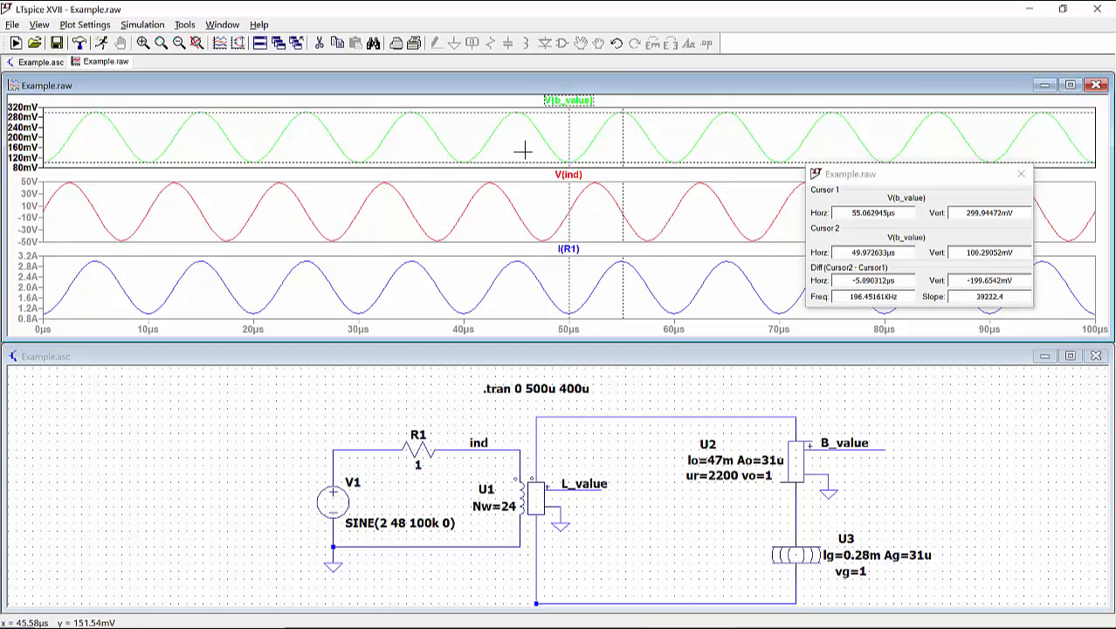
{"action": "left_click", "coordinate": [564, 224]}
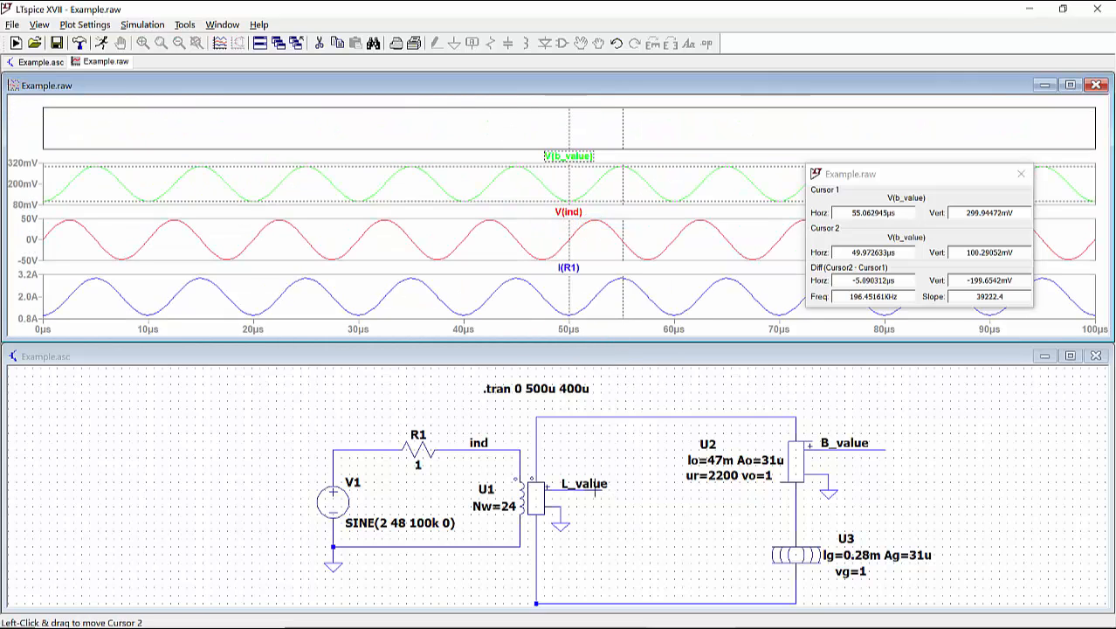
{"action": "left_click", "coordinate": [595, 491]}
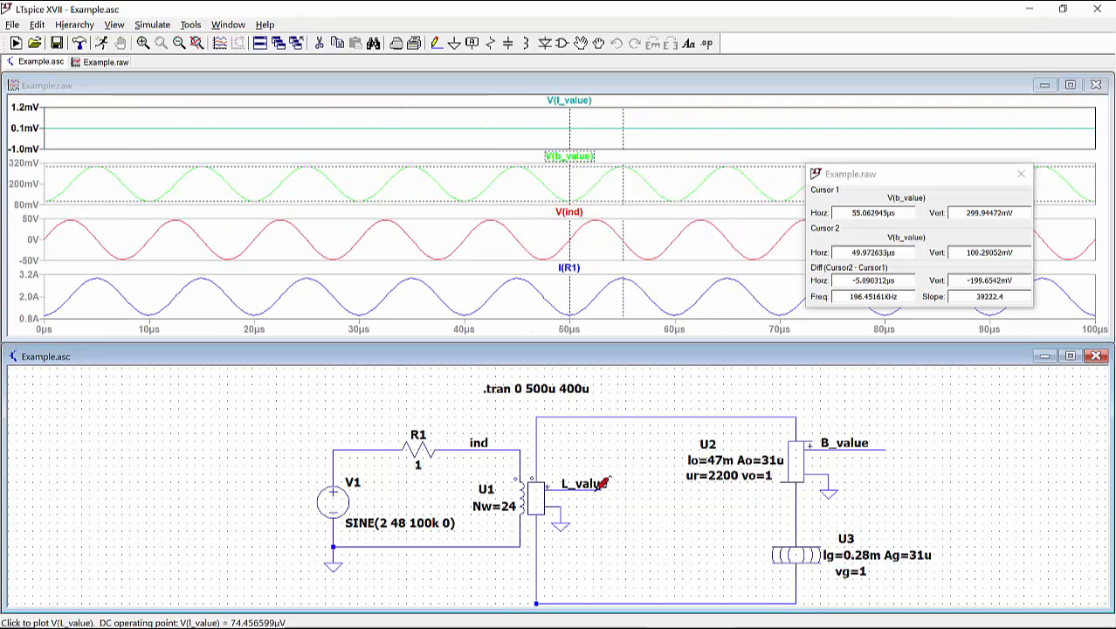
Step: Read the inductance from the V(l_value) trace with a cursor, and close the cursor readout
{"action": "left_click", "coordinate": [568, 102]}
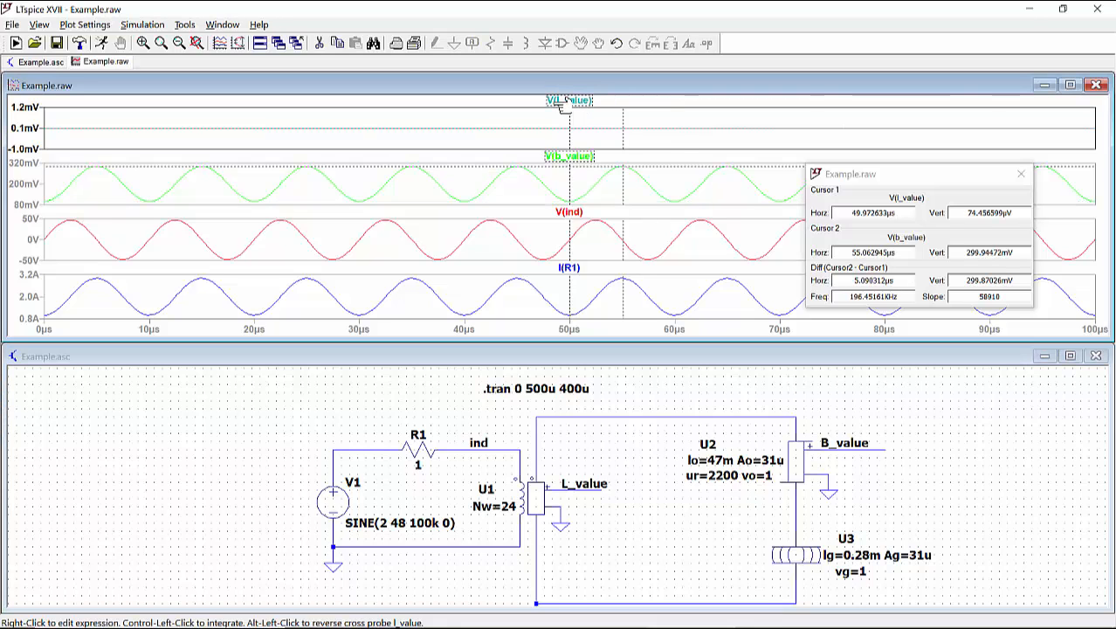
{"action": "left_click_drag", "start_coordinate": [961, 179], "coordinate": [901, 199]}
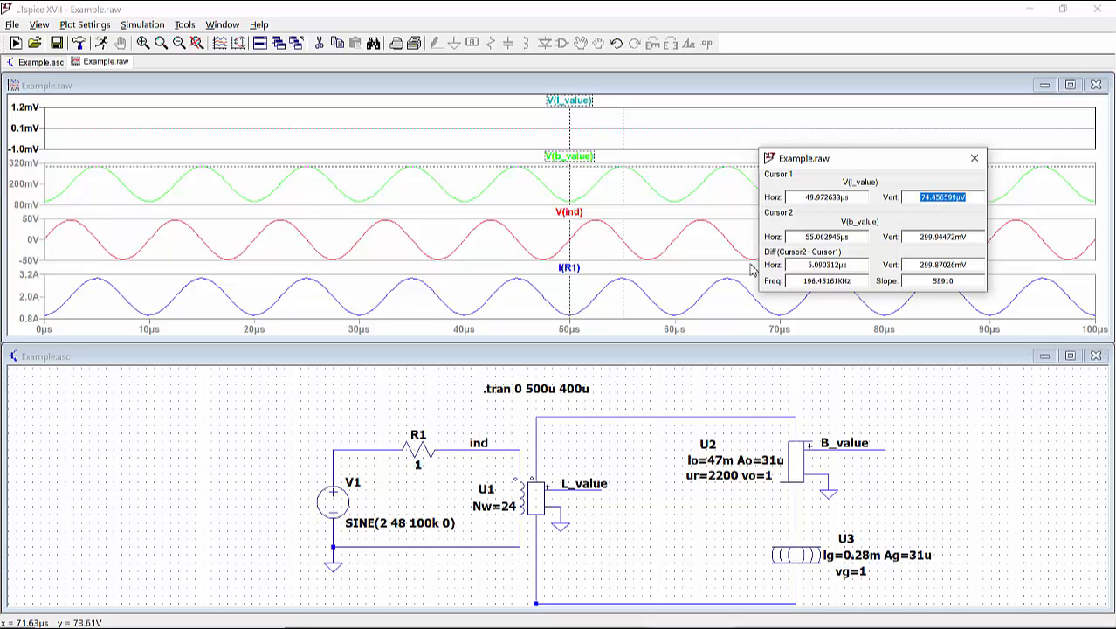
{"action": "left_click", "coordinate": [975, 159]}
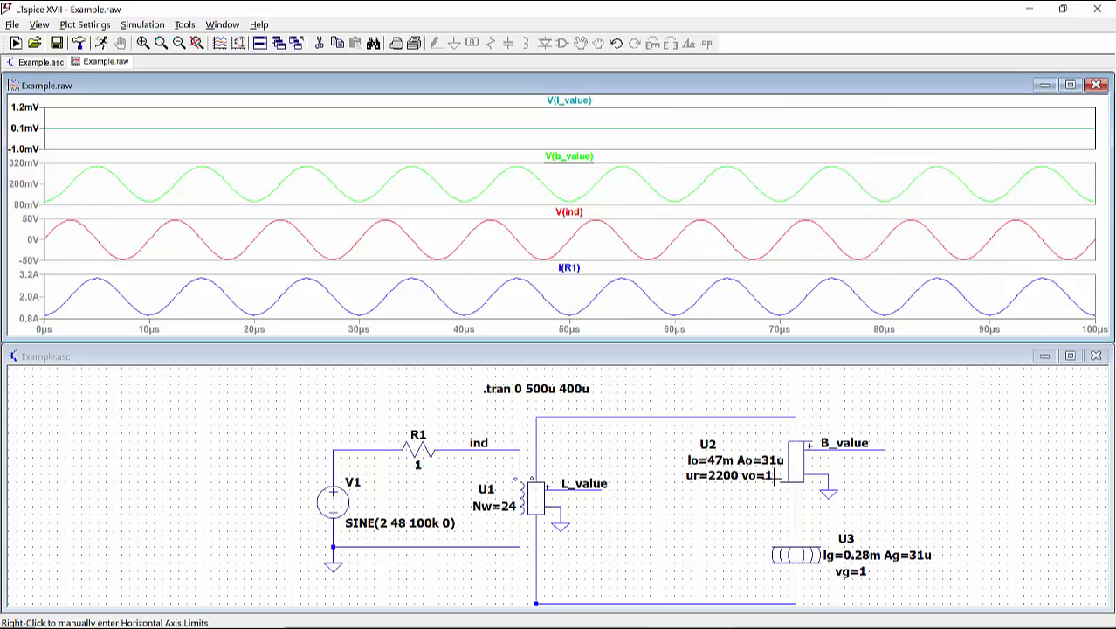
Step: Change the V1 source value to SINE(3 48 100k 0) and rerun the simulation
{"action": "right_click", "coordinate": [382, 525]}
{"action": "left_click", "coordinate": [465, 349]}
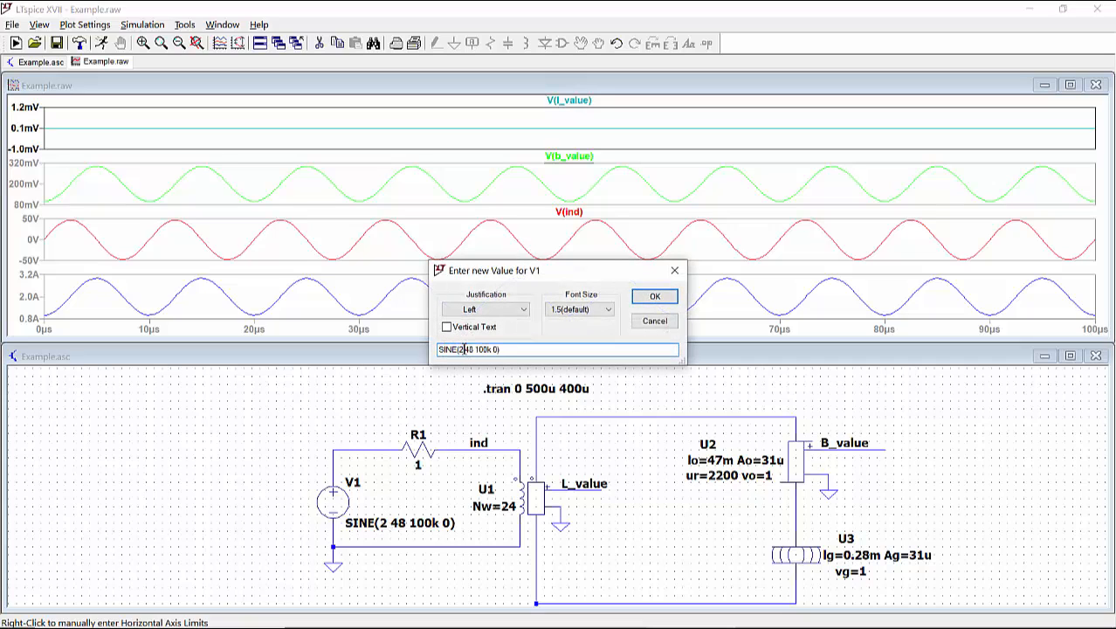
{"action": "key", "text": "BackSpace"}
{"action": "type", "text": "3"}
{"action": "key", "text": "Return"}
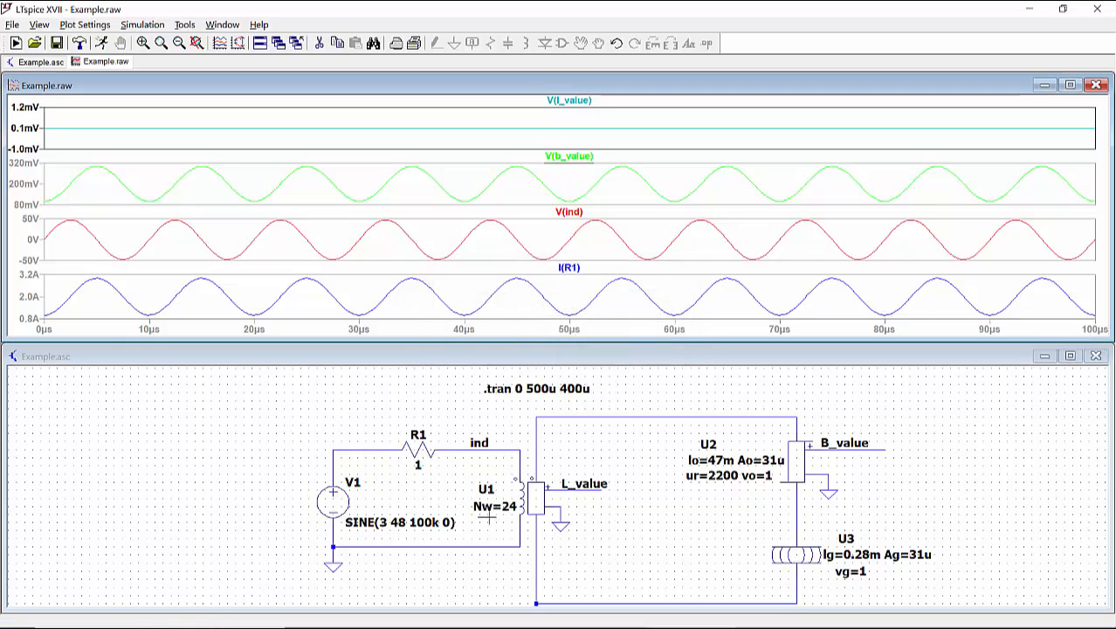
{"action": "left_click", "coordinate": [109, 45]}
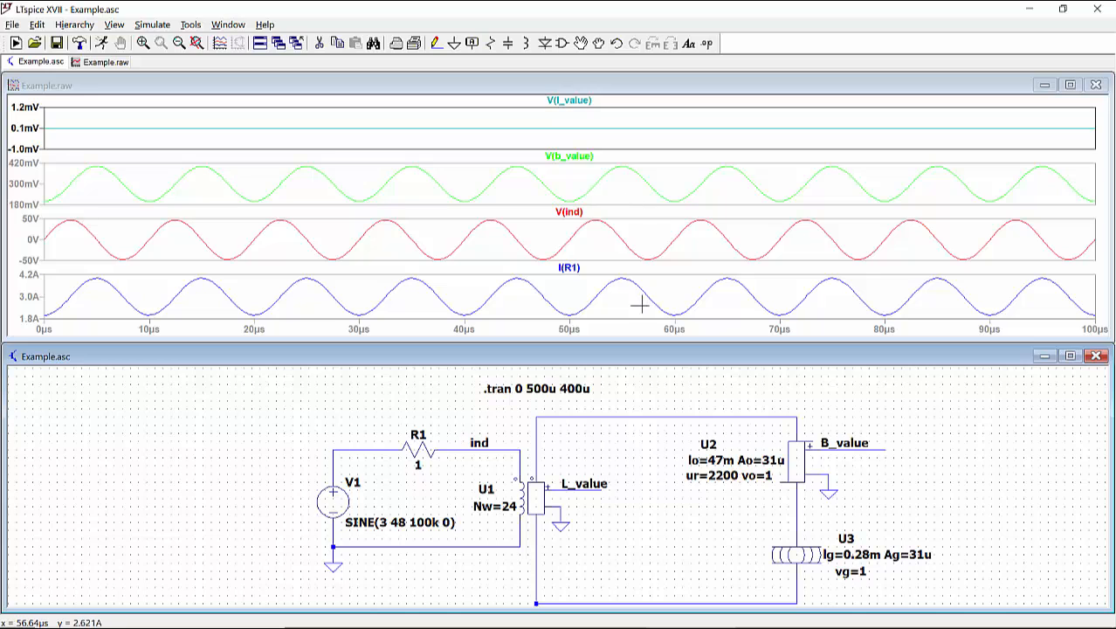
Step: Recheck the V(l_value) trace with a cursor for the 3 V source offset, and dismiss the readout
{"action": "left_click", "coordinate": [570, 99]}
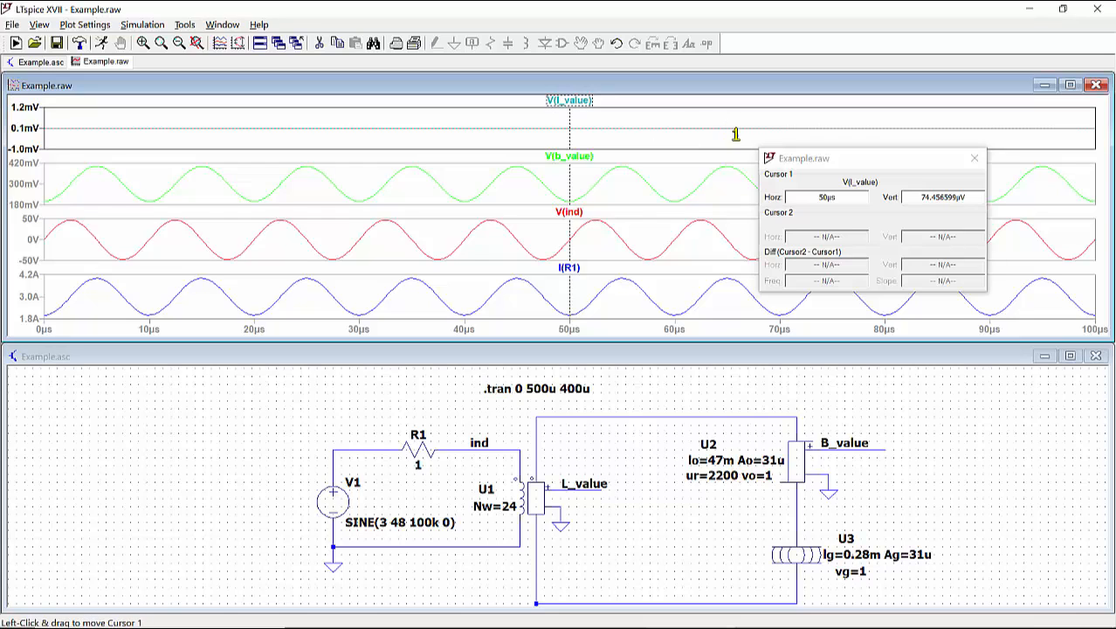
{"action": "left_click", "coordinate": [975, 160]}
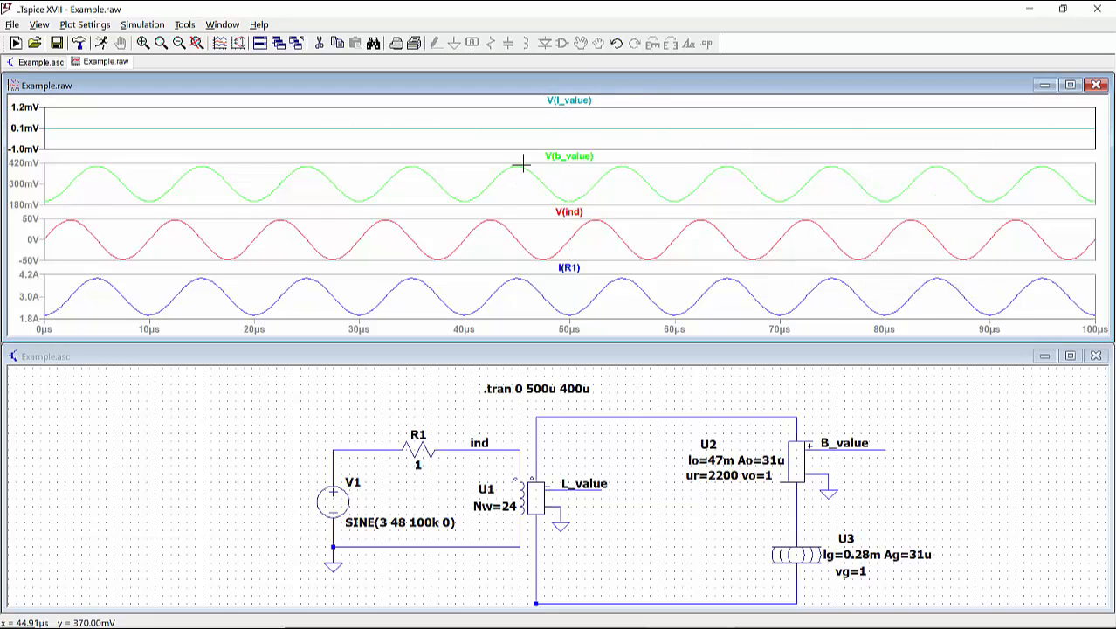
Step: Check the average and RMS values of the V(b_value) trace over the plotted interval, and dismiss the readout
{"action": "left_click", "coordinate": [583, 158], "text": "ctrl"}
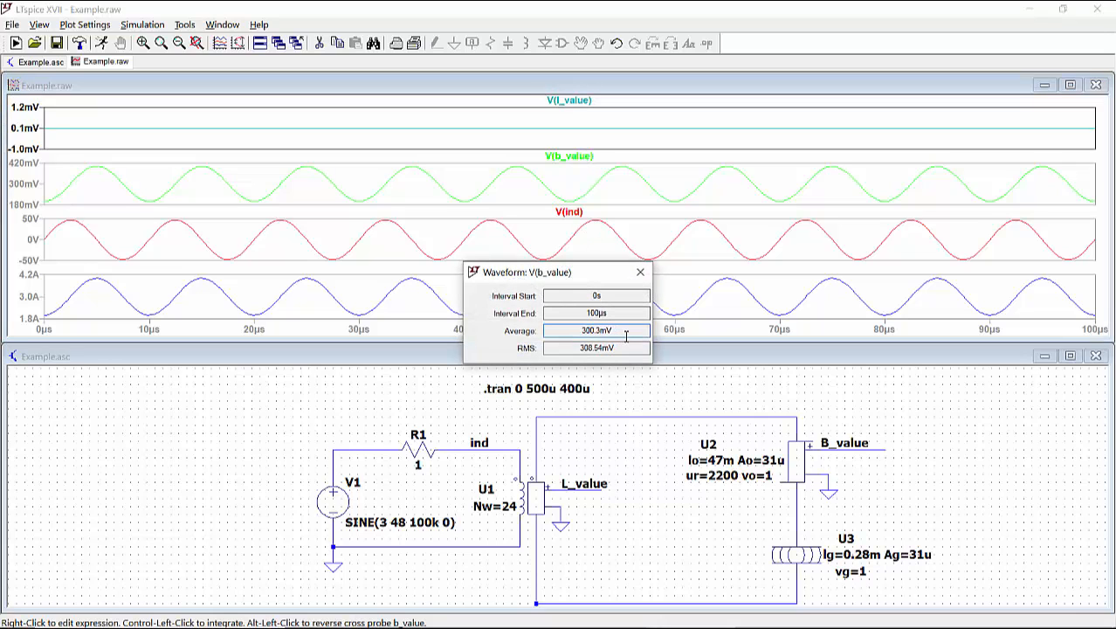
{"action": "left_click", "coordinate": [640, 273]}
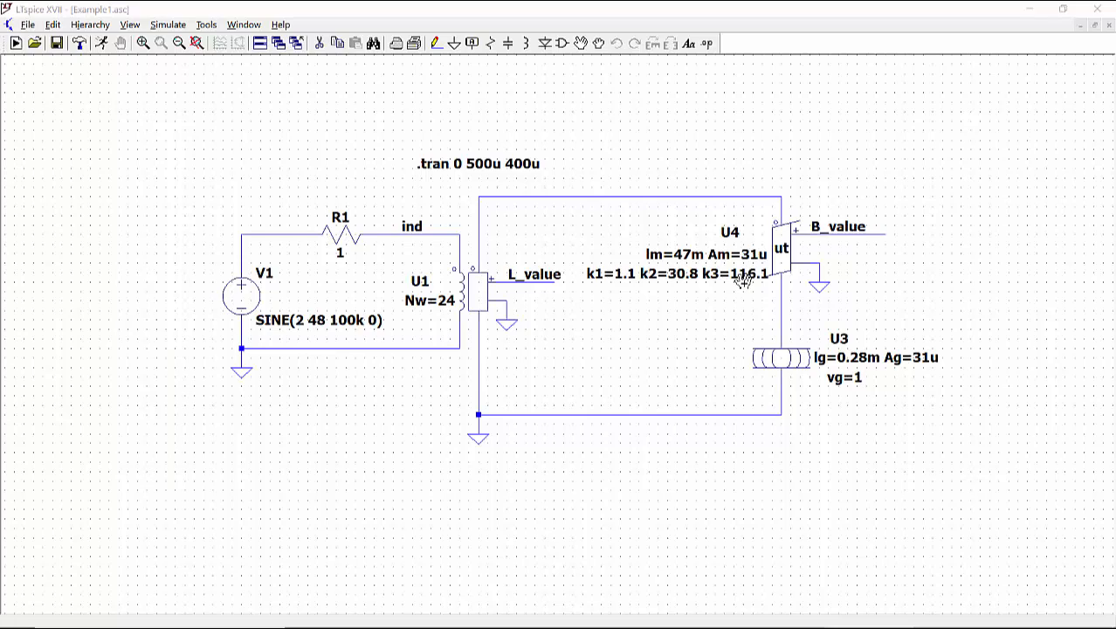
Step: Run the Example1 simulation and plot the voltage at the ind node
{"action": "left_click", "coordinate": [101, 43]}
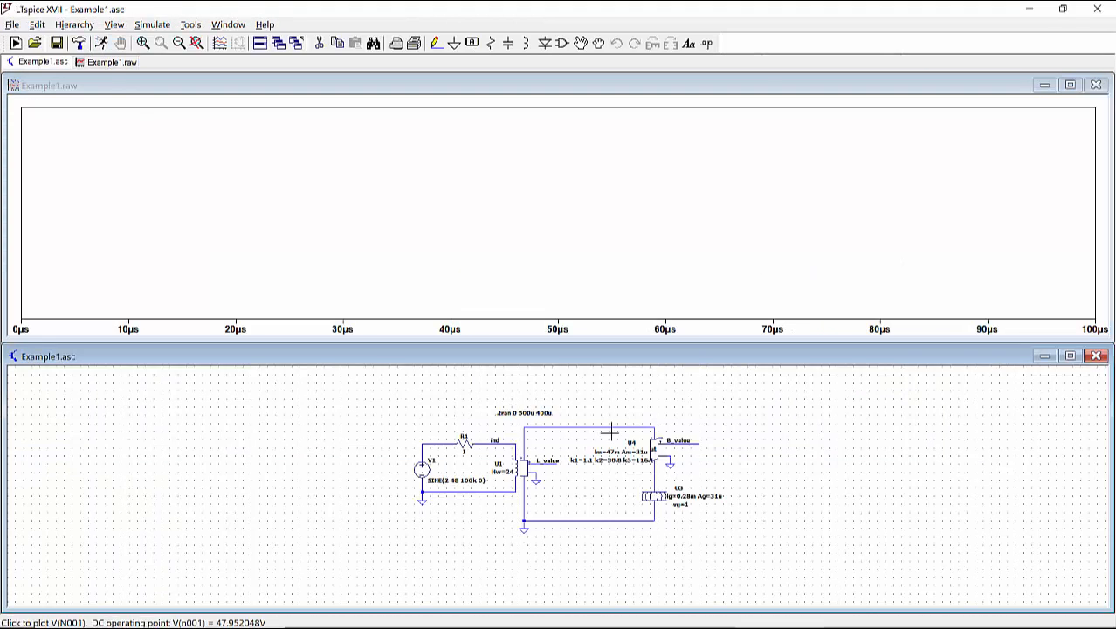
{"action": "scroll", "coordinate": [611, 431], "scroll_direction": "up", "scroll_amount": 1}
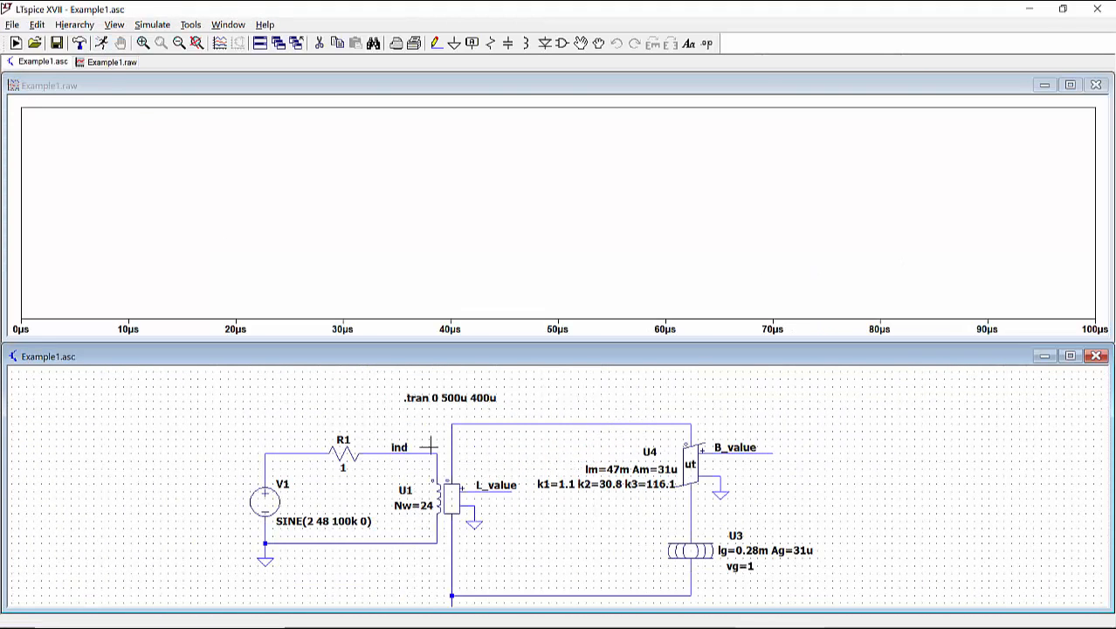
{"action": "left_click", "coordinate": [428, 452]}
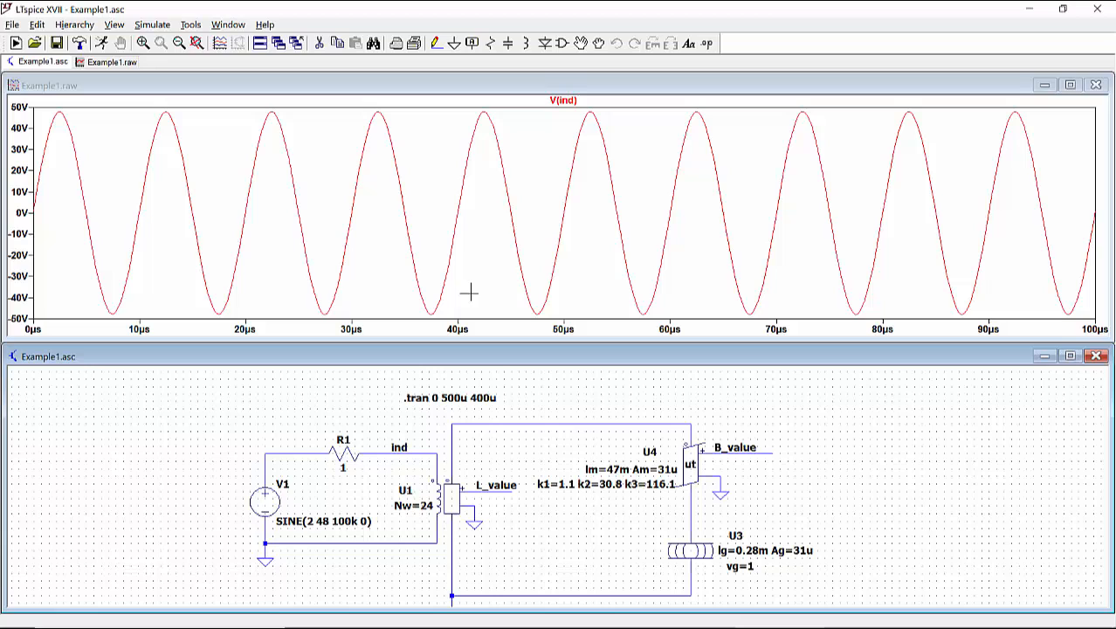
Step: Add a second plot pane, move the V(ind) trace into the upper one, and plot the R1 current in the lower one
{"action": "right_click", "coordinate": [475, 242]}
{"action": "left_click", "coordinate": [529, 312]}
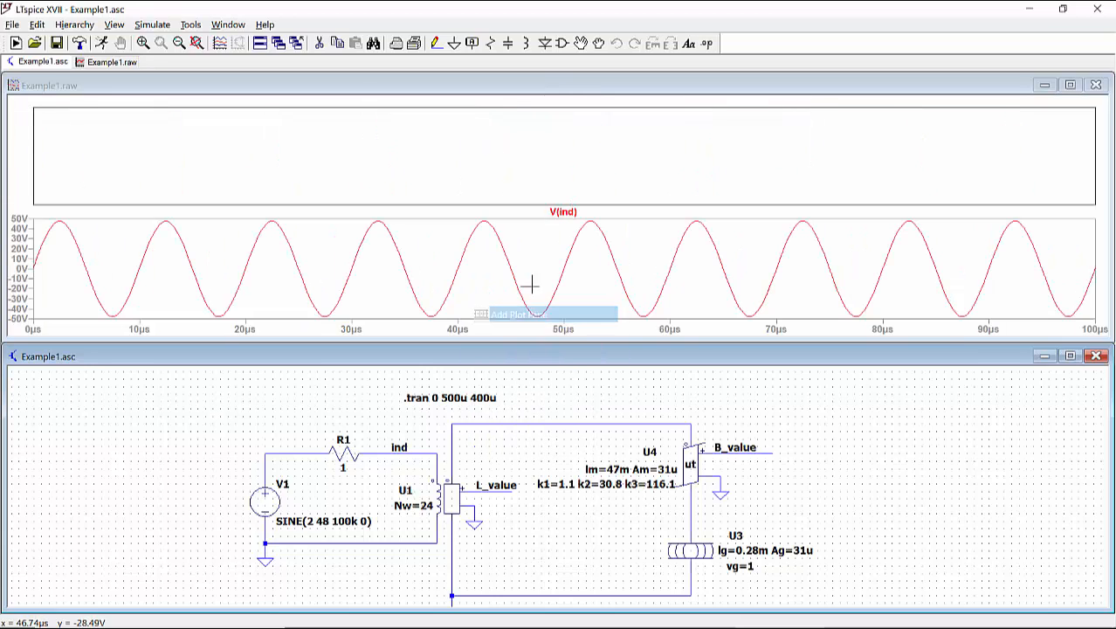
{"action": "left_click", "coordinate": [565, 213]}
{"action": "left_click_drag", "start_coordinate": [564, 213], "coordinate": [560, 157]}
{"action": "left_click", "coordinate": [371, 435]}
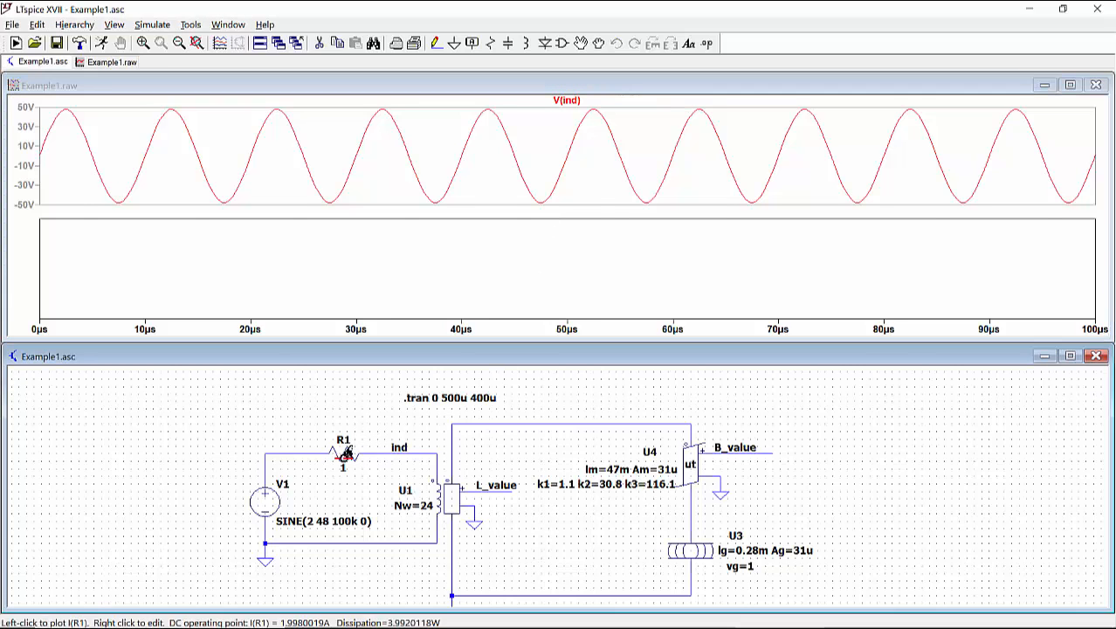
{"action": "left_click", "coordinate": [343, 450]}
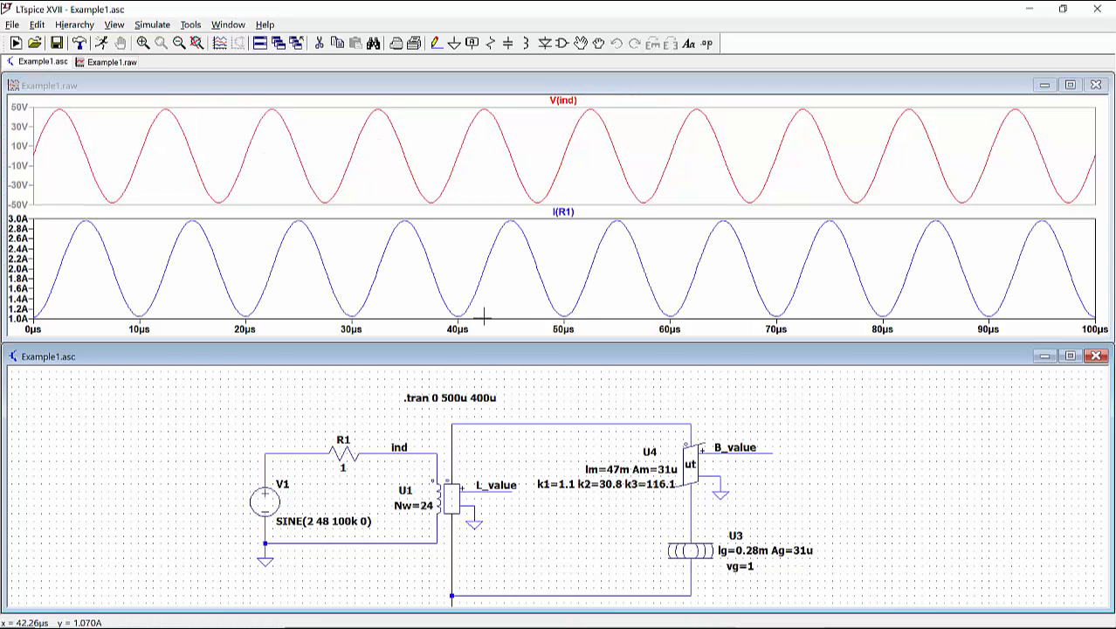
Step: Check the average and RMS values of the I(R1) trace, and dismiss the readout
{"action": "left_click", "coordinate": [566, 213]}
{"action": "left_click", "coordinate": [566, 214], "text": "ctrl"}
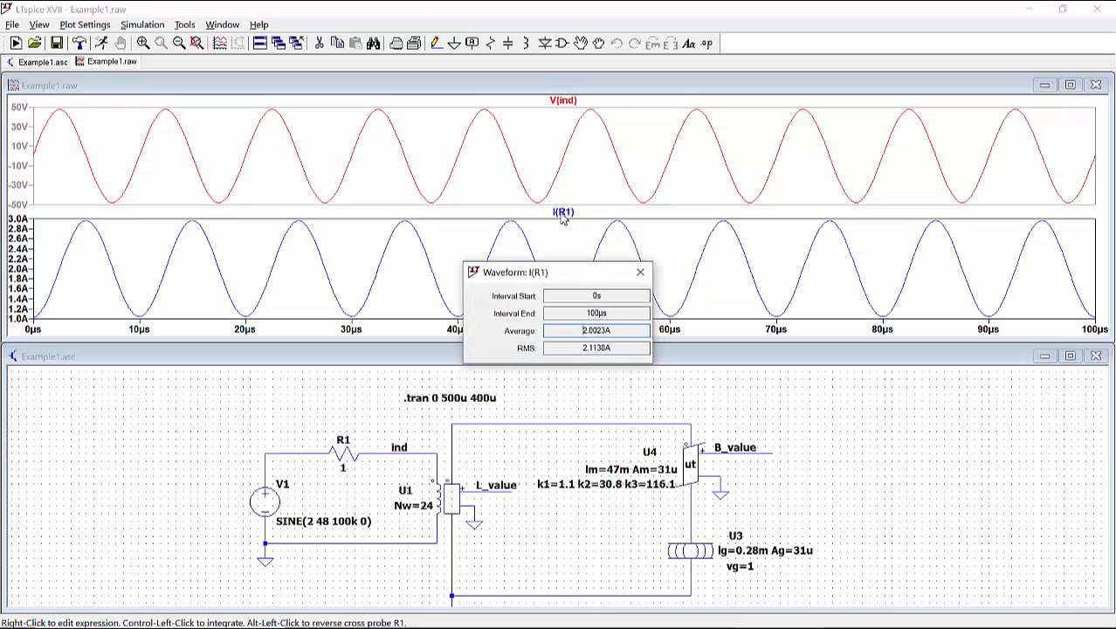
{"action": "left_click", "coordinate": [642, 267]}
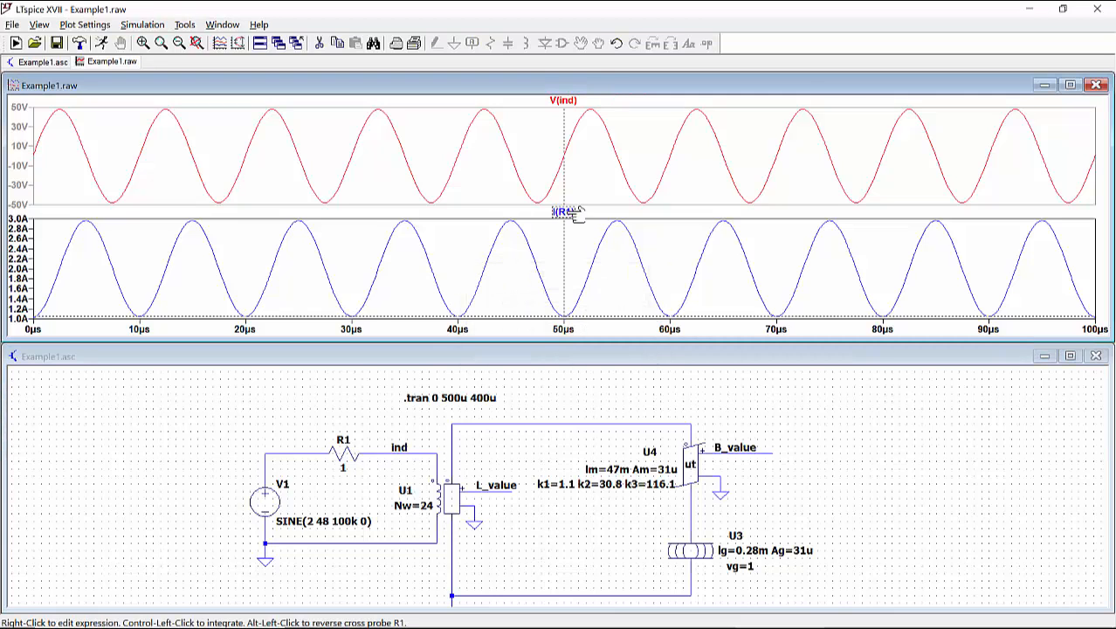
Step: Measure the peak-to-peak ripple of the I(R1) trace with two cursors, one at a trough and one at the adjacent peak
{"action": "left_click", "coordinate": [566, 212]}
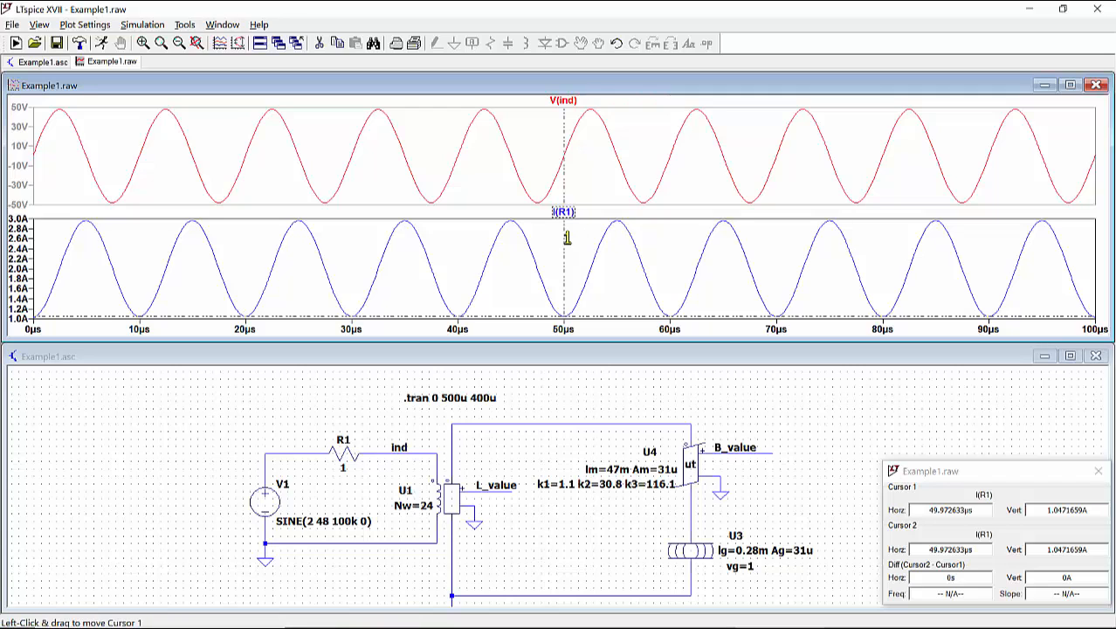
{"action": "left_click_drag", "start_coordinate": [564, 233], "coordinate": [618, 231]}
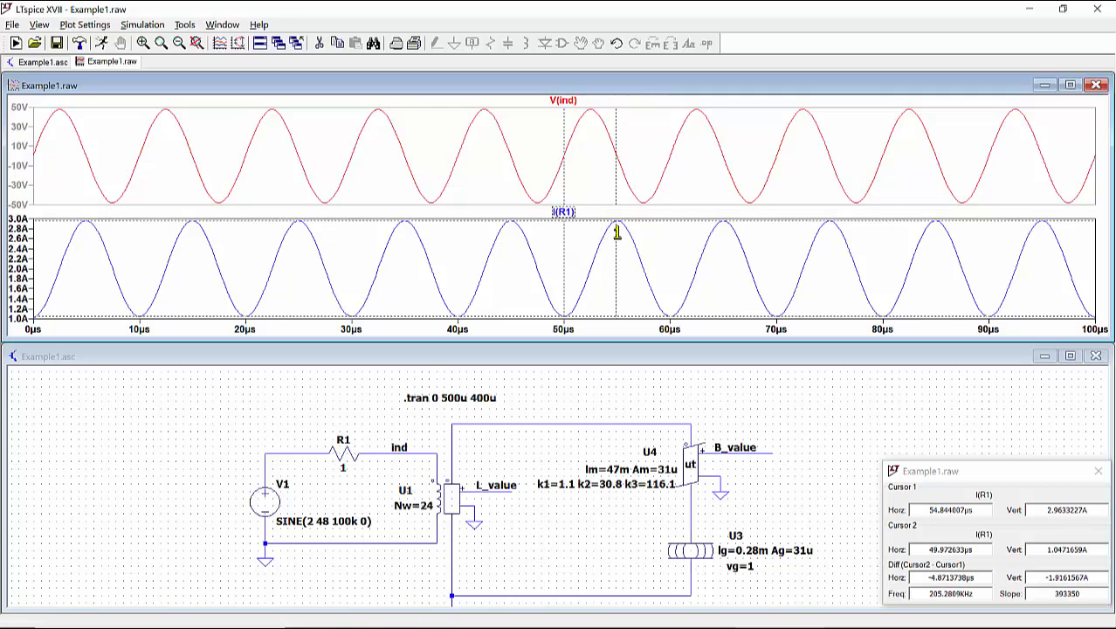
{"action": "left_click_drag", "start_coordinate": [1048, 474], "coordinate": [990, 391]}
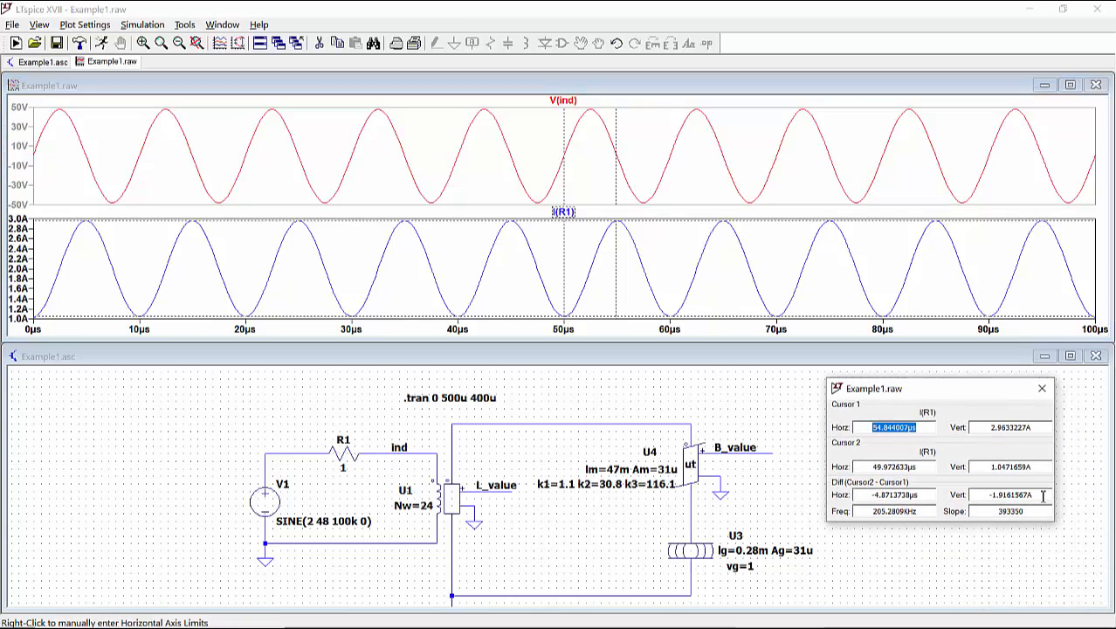
{"action": "left_click_drag", "start_coordinate": [1043, 496], "coordinate": [980, 496]}
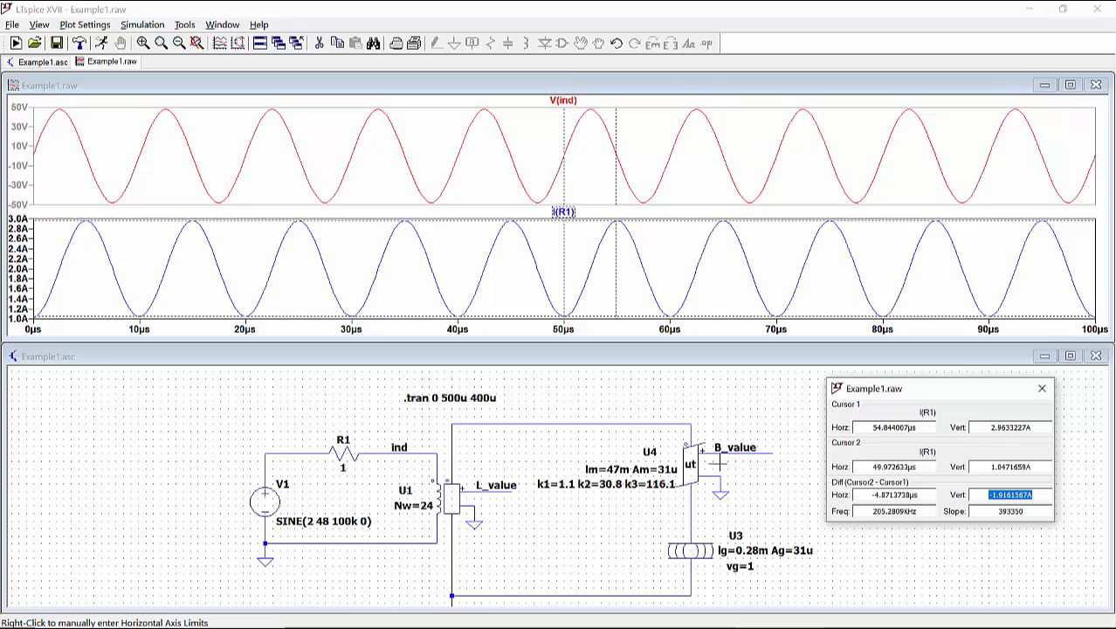
Step: Add a third plot pane and plot the voltage at the B_value node in it
{"action": "right_click", "coordinate": [499, 165]}
{"action": "left_click", "coordinate": [525, 235]}
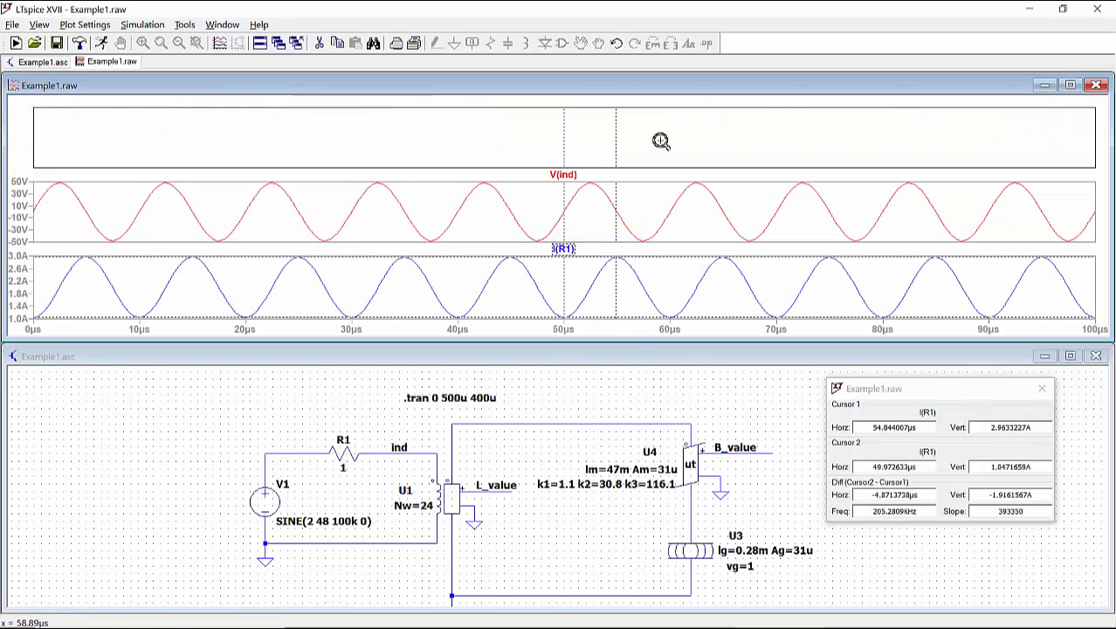
{"action": "left_click", "coordinate": [757, 444]}
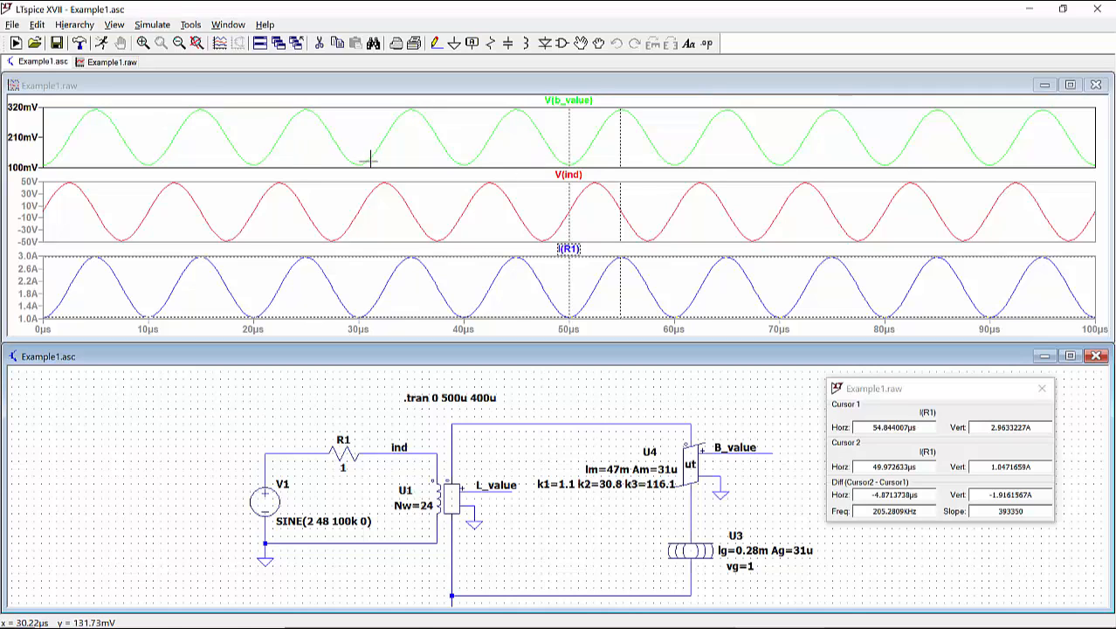
Step: Check the average flux density from the V(b_value) trace, and dismiss the readout
{"action": "left_click", "coordinate": [587, 103]}
{"action": "left_click", "coordinate": [587, 103], "text": "ctrl"}
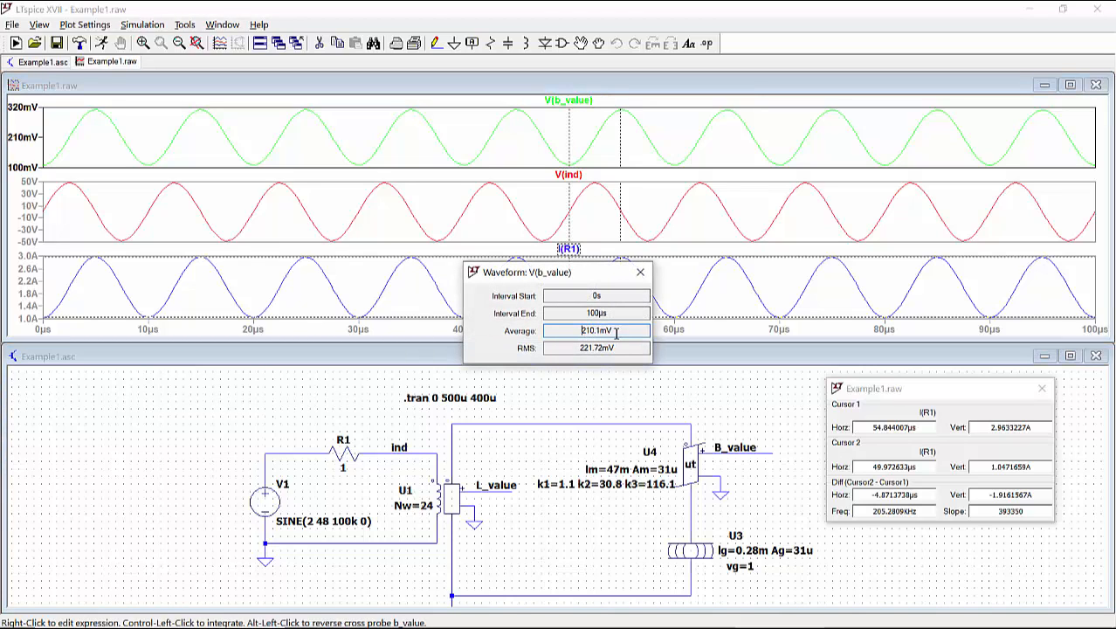
{"action": "left_click", "coordinate": [641, 274]}
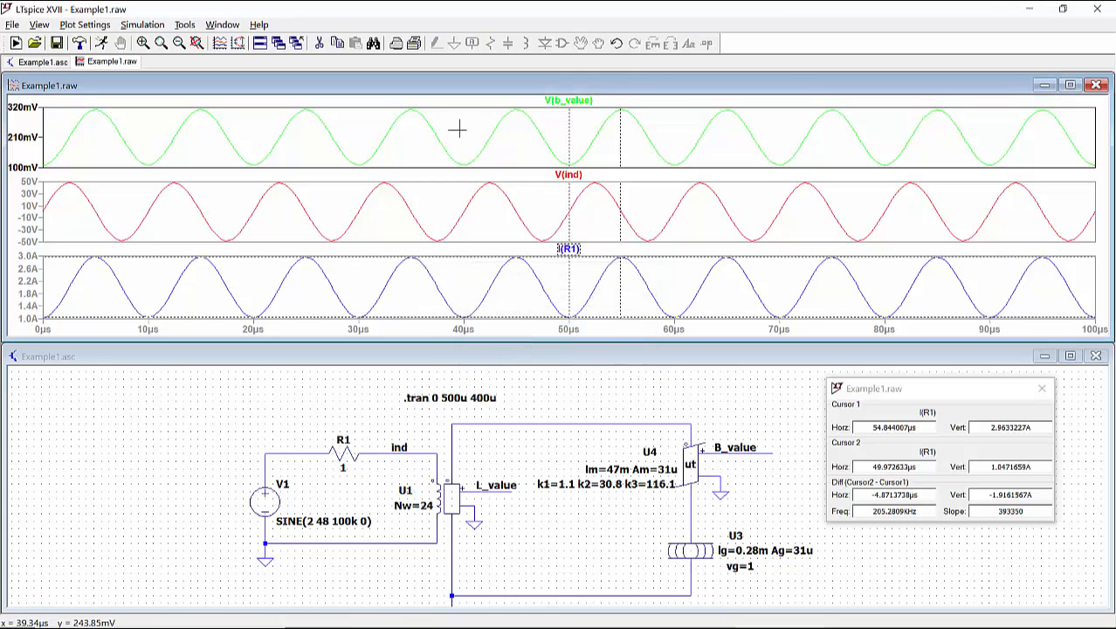
Step: Add a fourth plot pane and plot the voltage at the L_value node in it
{"action": "right_click", "coordinate": [456, 131]}
{"action": "left_click", "coordinate": [504, 201]}
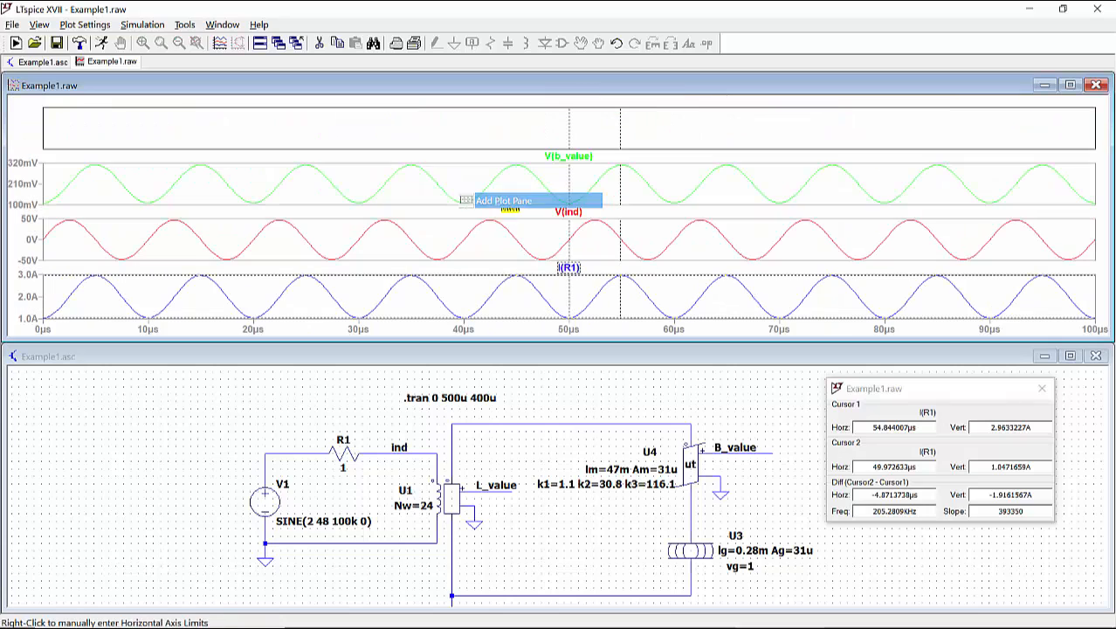
{"action": "left_click", "coordinate": [518, 441]}
{"action": "left_click", "coordinate": [510, 491]}
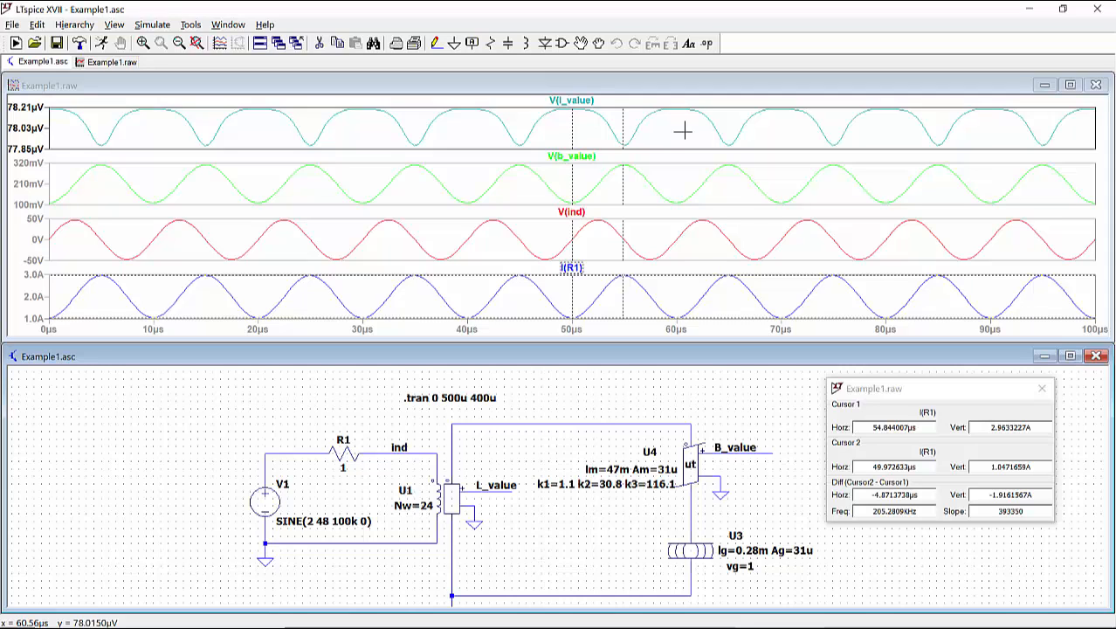
Step: Change the V1 source value to SINE(3 48 100k 0) and rerun the simulation
{"action": "right_click", "coordinate": [315, 525]}
{"action": "left_click", "coordinate": [466, 350]}
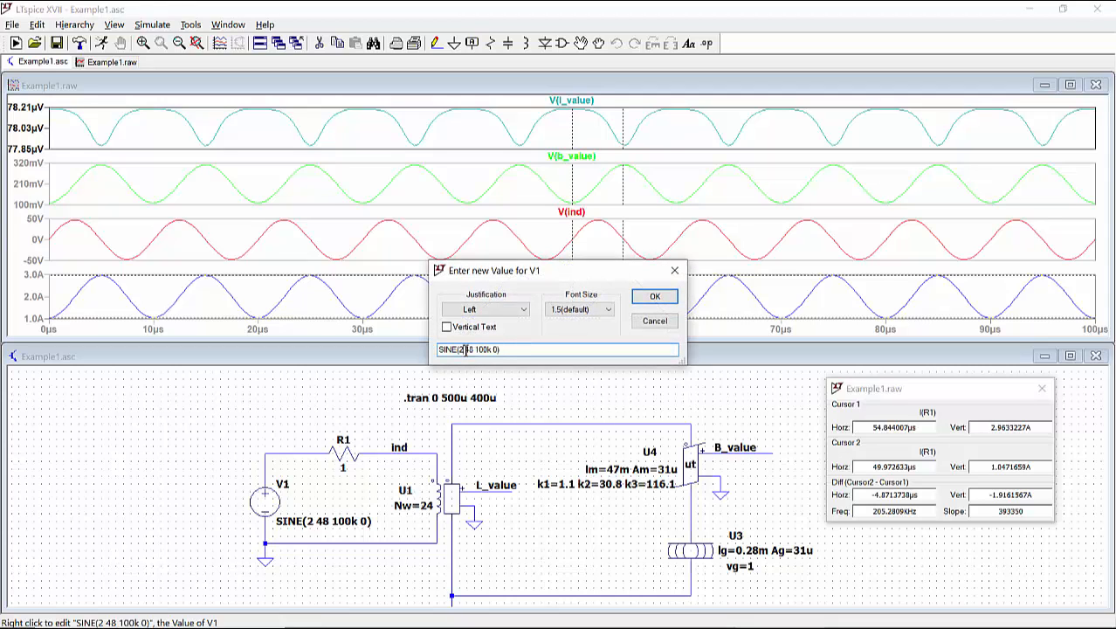
{"action": "key", "text": "BackSpace"}
{"action": "type", "text": "3"}
{"action": "key", "text": "Return"}
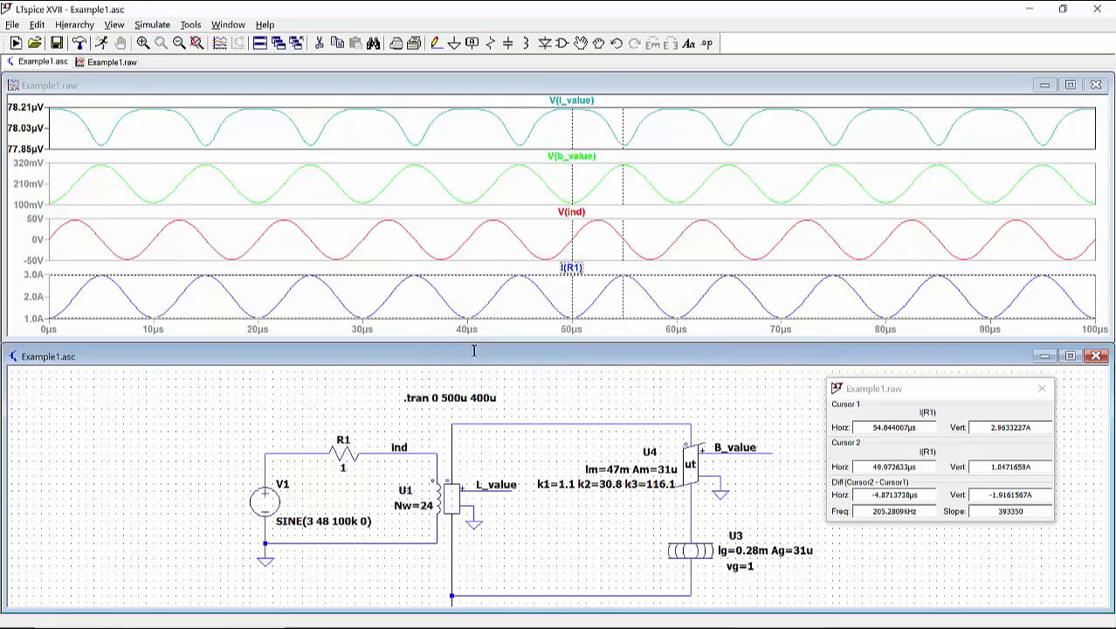
{"action": "left_click", "coordinate": [79, 44]}
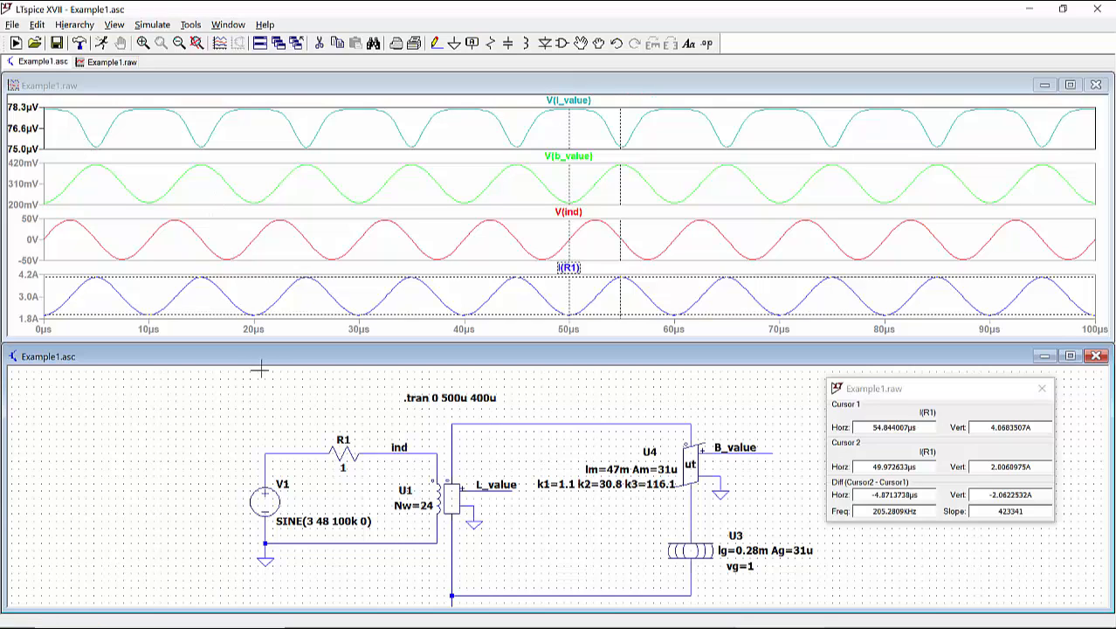
Step: Change the V1 source value to SINE(4 48 100k 0) and rerun the simulation
{"action": "right_click", "coordinate": [311, 522]}
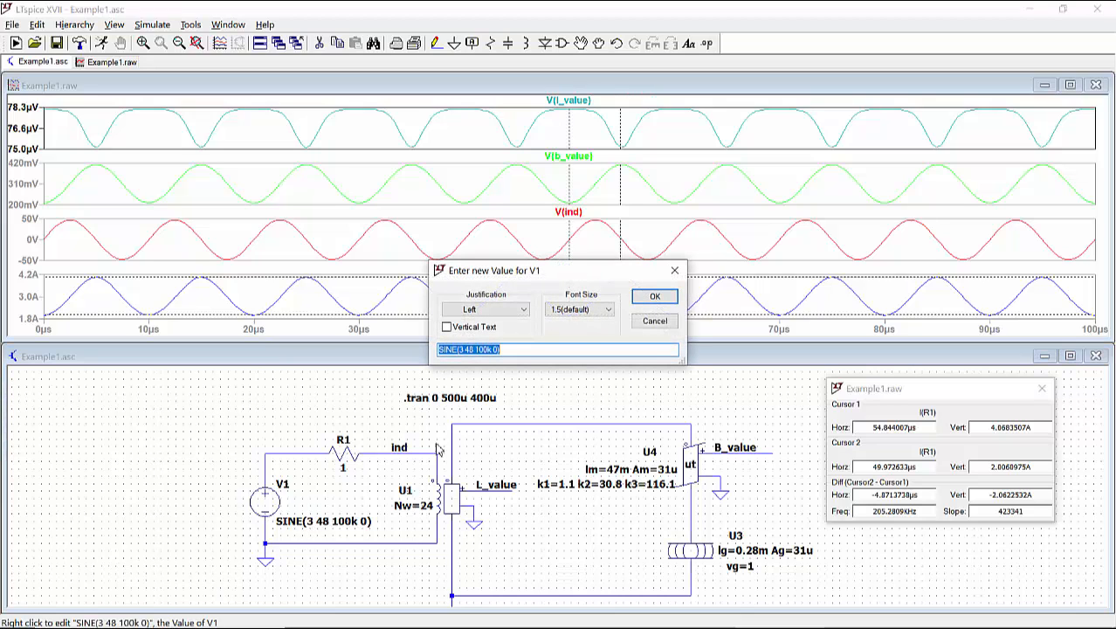
{"action": "left_click", "coordinate": [466, 351]}
{"action": "key", "text": "BackSpace"}
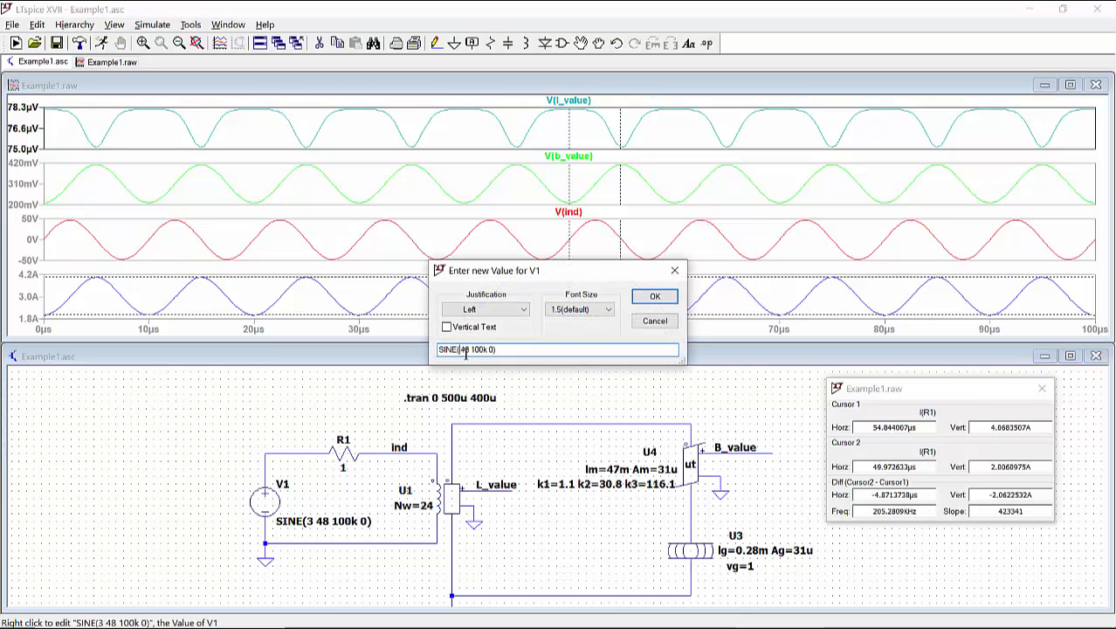
{"action": "type", "text": "4"}
{"action": "key", "text": "Return"}
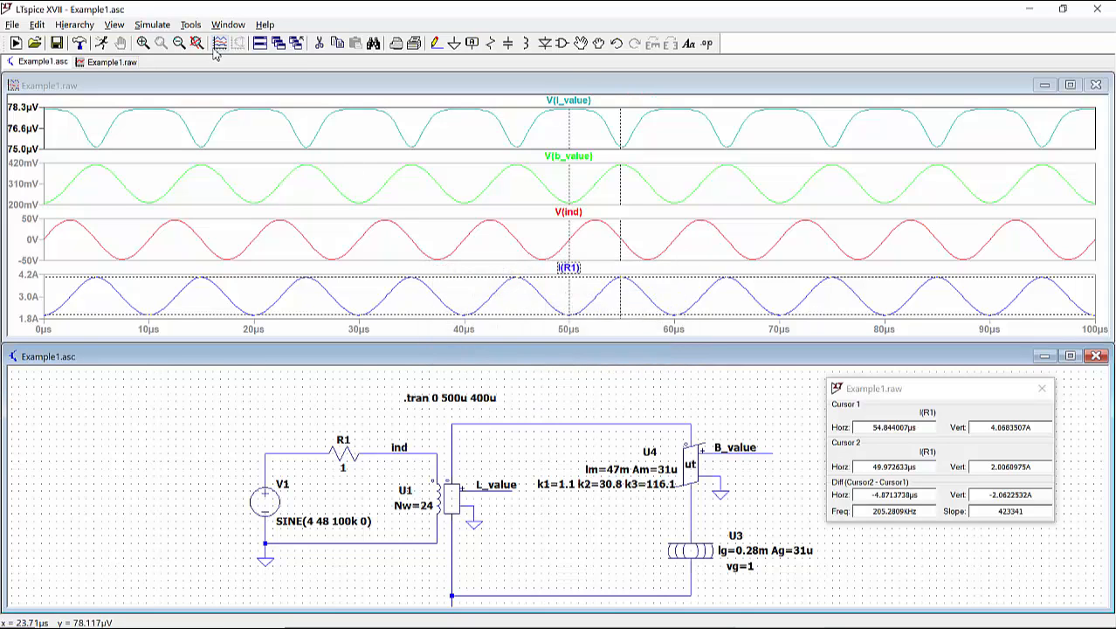
{"action": "left_click", "coordinate": [102, 44]}
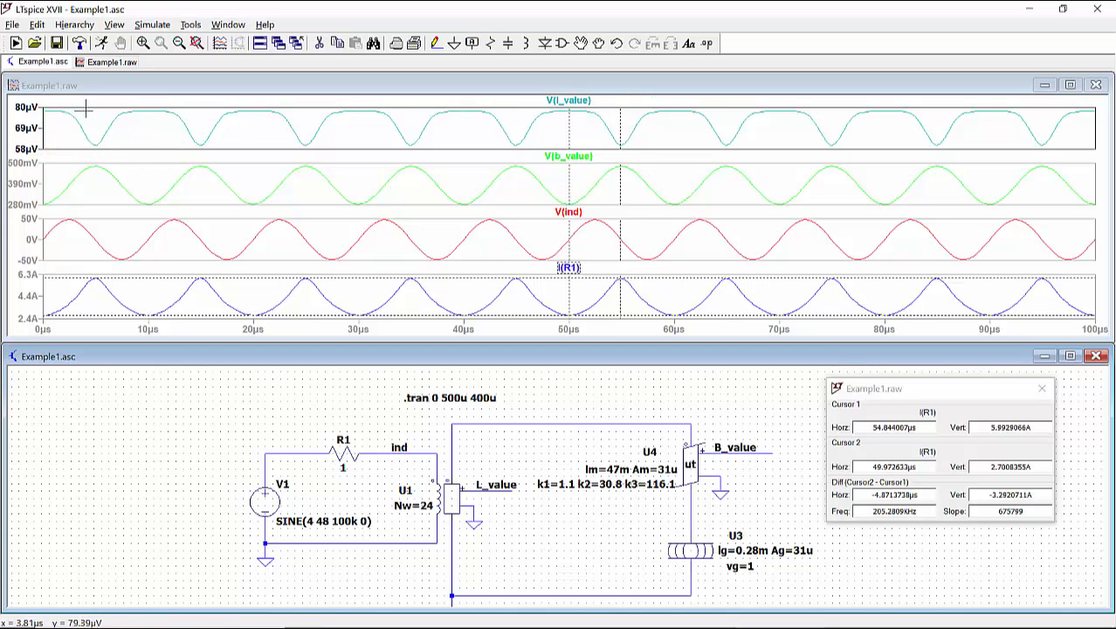
Step: Read the average inductance from the V(l_value) trace for the 4 V source offset, and dismiss the readout
{"action": "left_click", "coordinate": [575, 104], "text": "ctrl"}
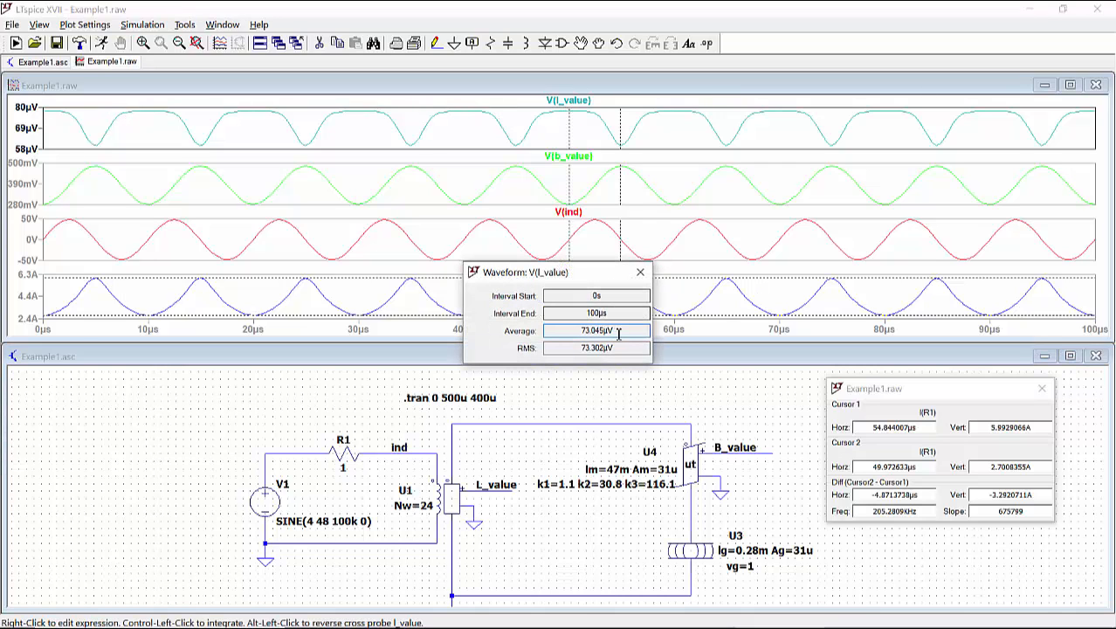
{"action": "left_click_drag", "start_coordinate": [624, 333], "coordinate": [572, 333]}
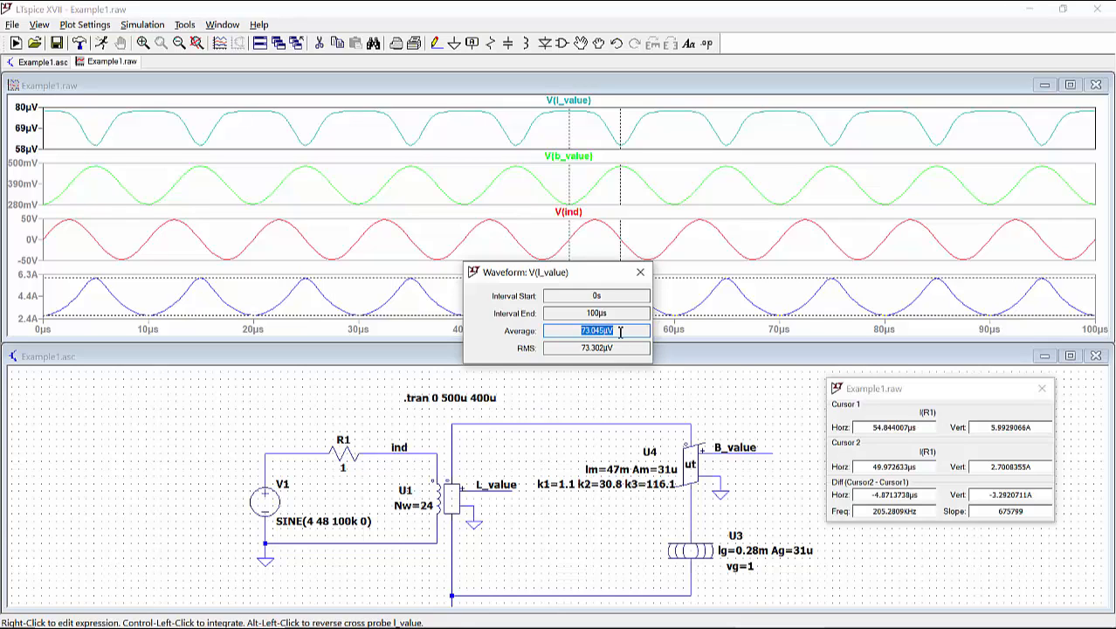
{"action": "left_click", "coordinate": [642, 274]}
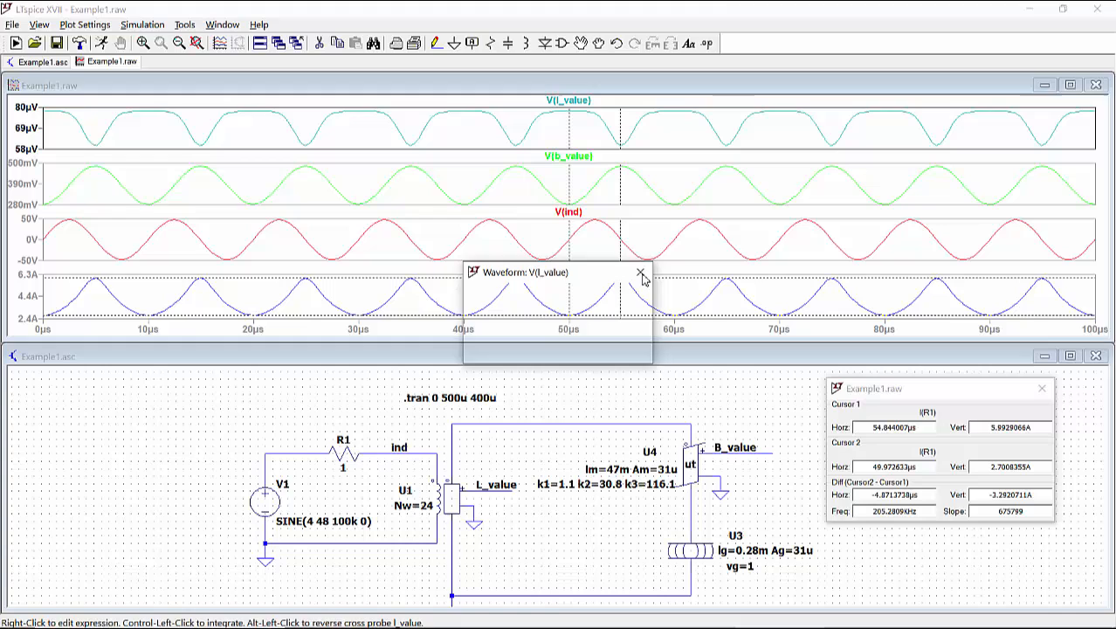
Step: Change the V1 source value to SINE(5 48 100k 0) and rerun the simulation
{"action": "right_click", "coordinate": [310, 521]}
{"action": "left_click", "coordinate": [464, 349]}
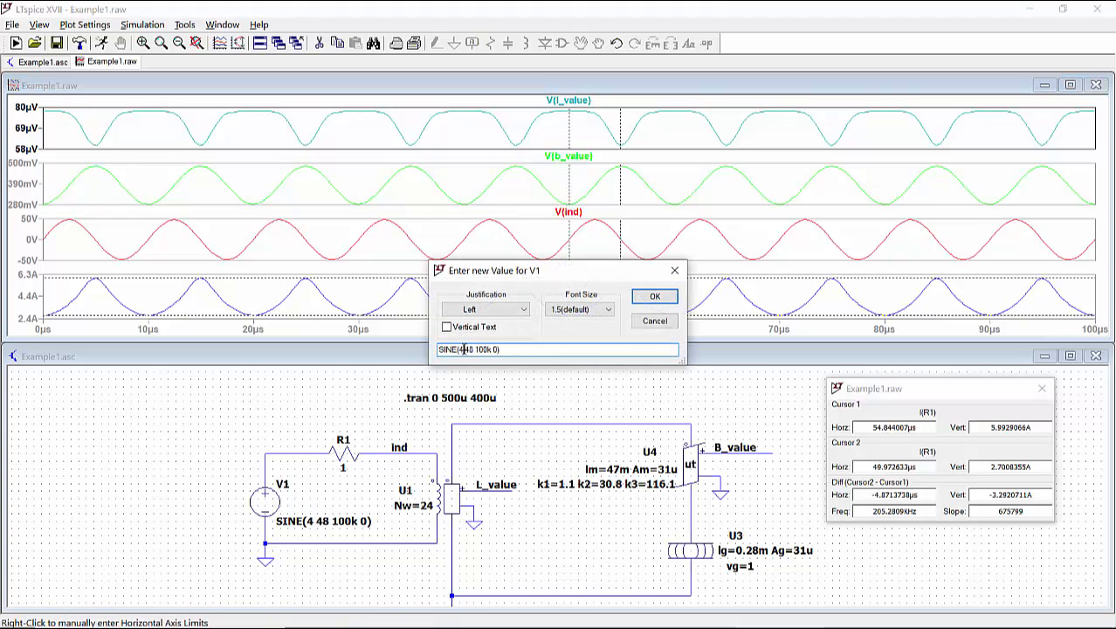
{"action": "key", "text": "BackSpace"}
{"action": "type", "text": "5"}
{"action": "key", "text": "Return"}
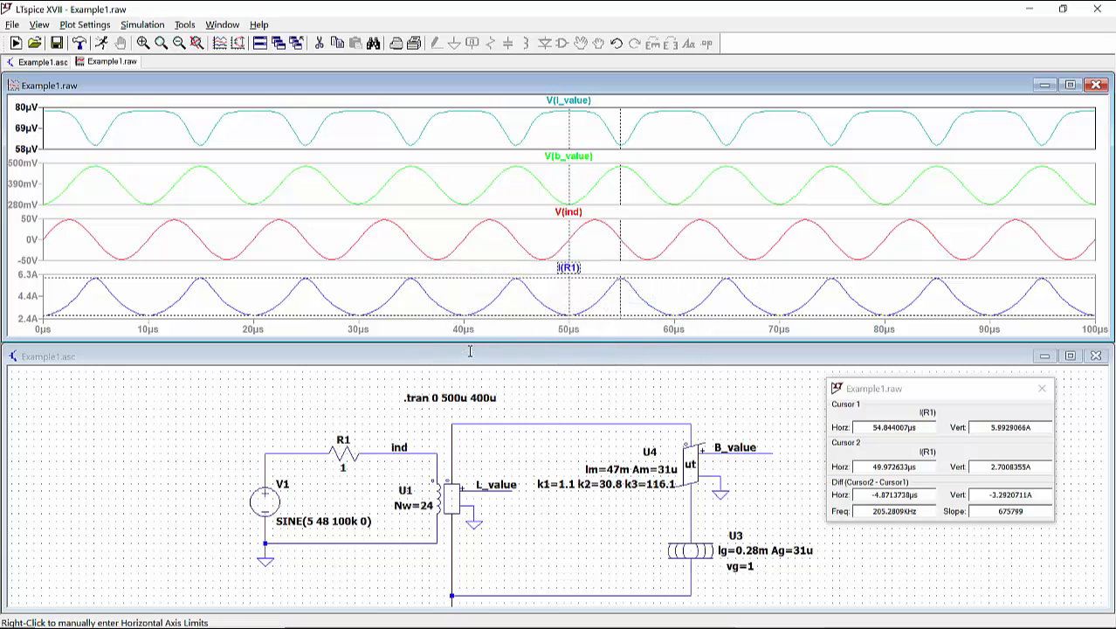
{"action": "left_click", "coordinate": [102, 44]}
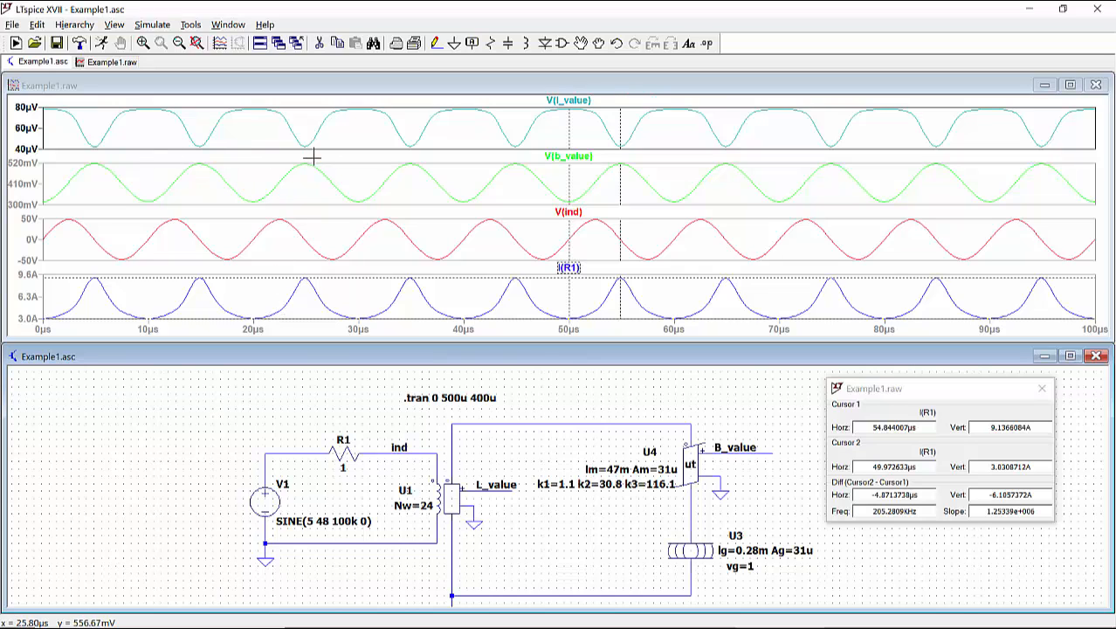
Step: Read the average inductance from the V(l_value) trace for the 5 V source offset
{"action": "left_click", "coordinate": [582, 103], "text": "ctrl"}
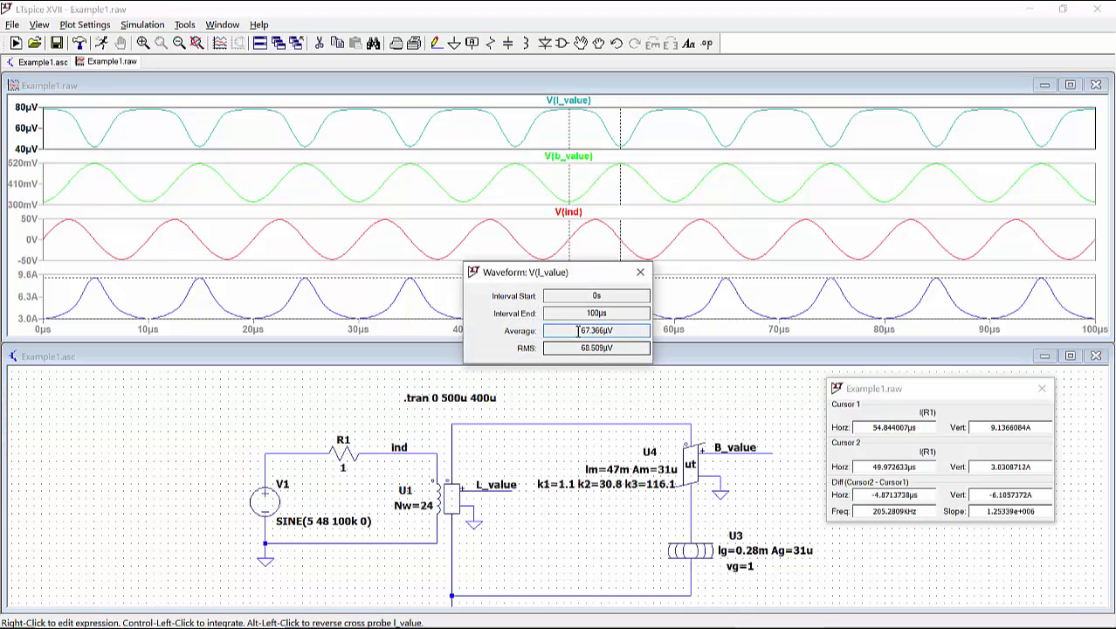
{"action": "left_click_drag", "start_coordinate": [581, 330], "coordinate": [628, 330]}
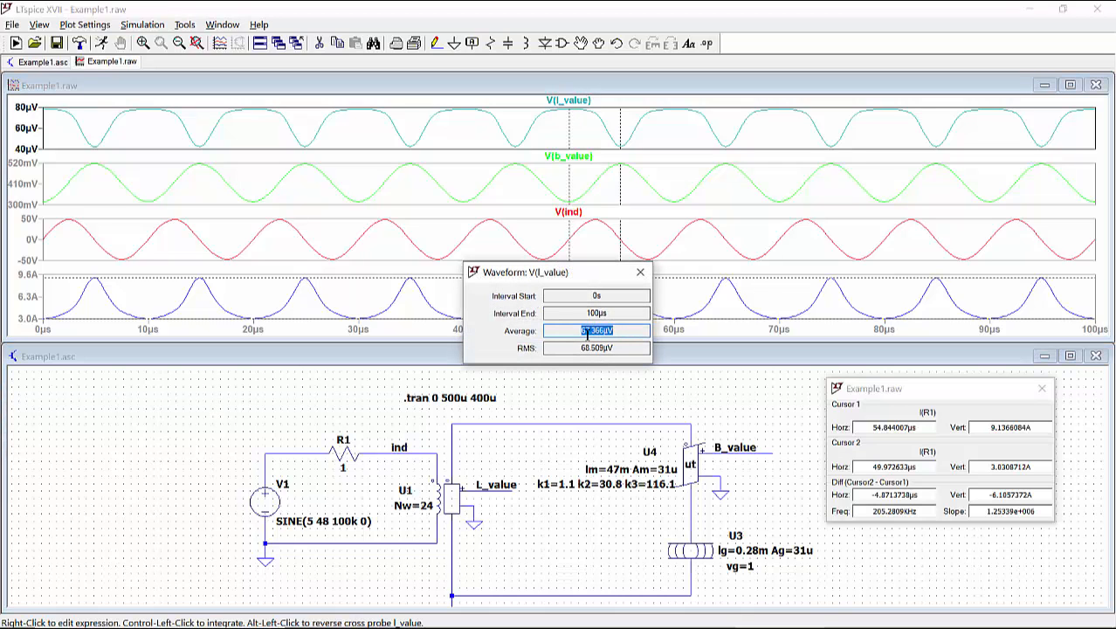